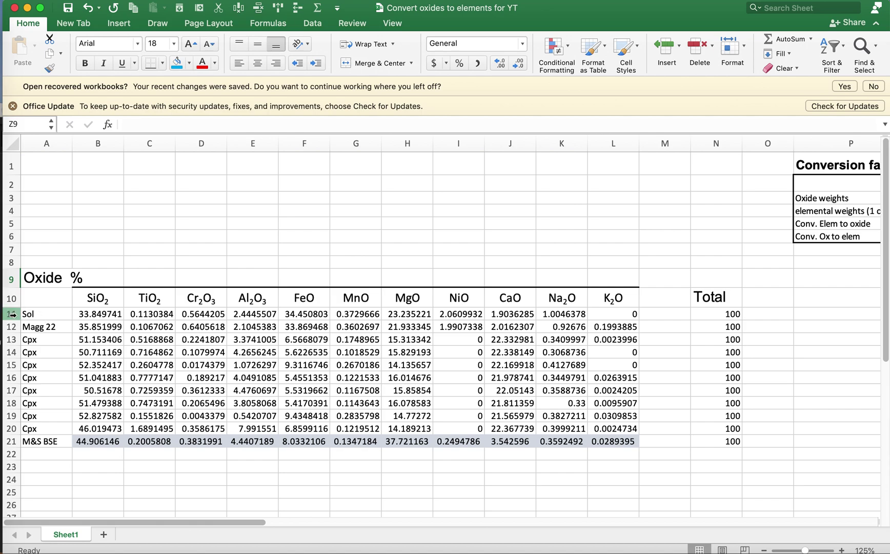
Review the Sol, Magg 22, Cpx and M&S BSE sample rows, their K2O values and total formula
drag(11, 314, 17, 323)
click(70, 313)
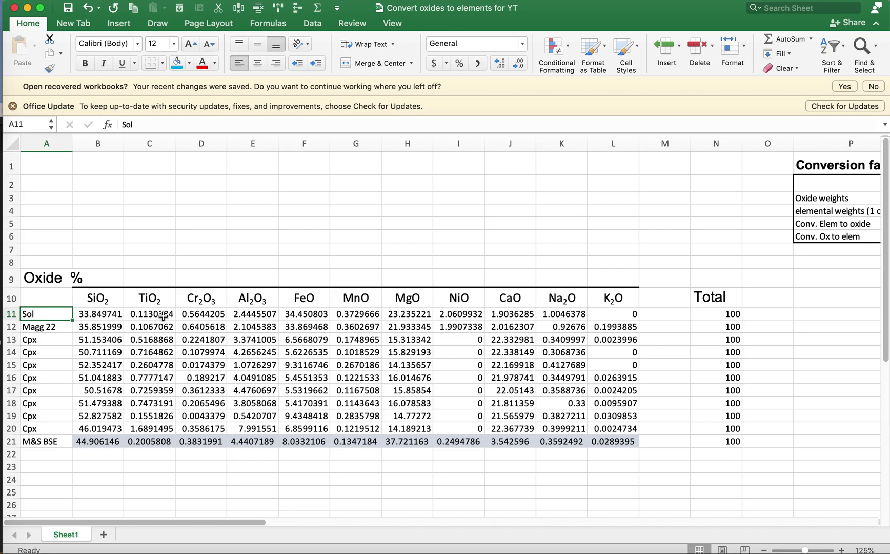
click(55, 328)
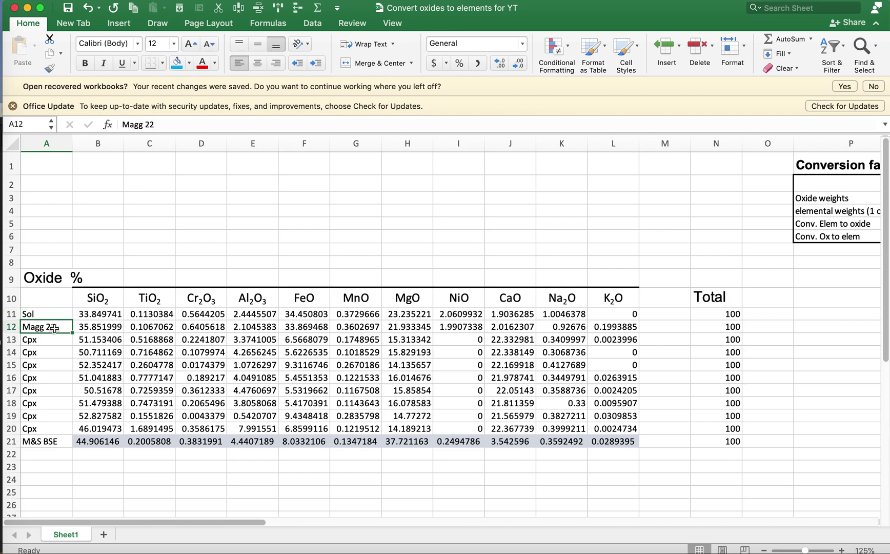
click(619, 329)
drag(38, 337, 626, 427)
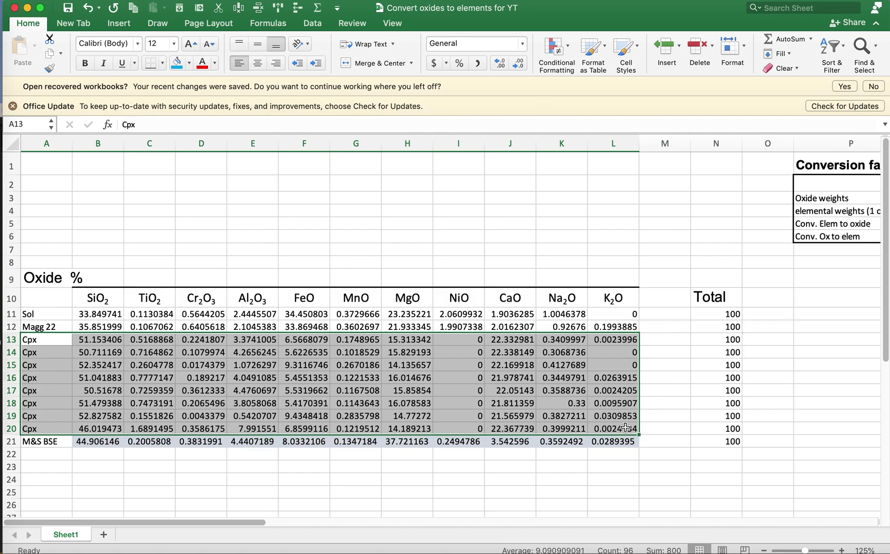
click(54, 444)
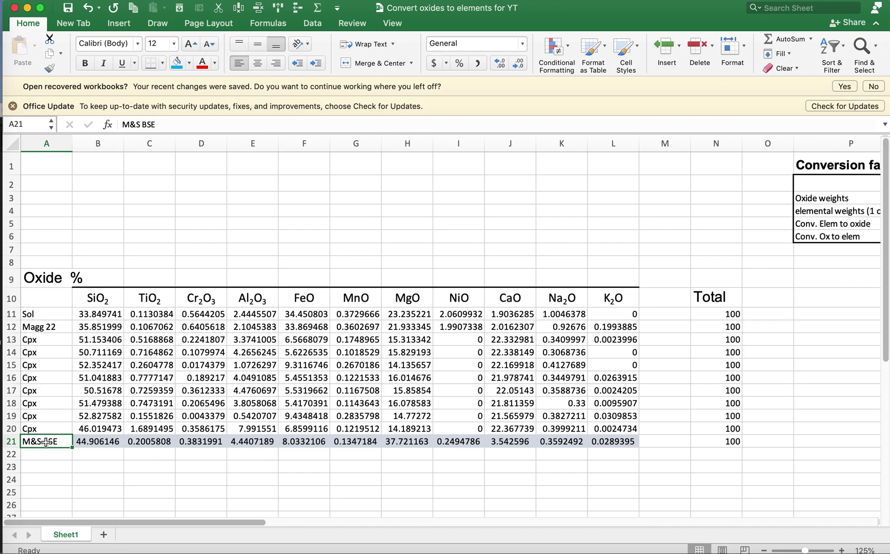
click(616, 442)
click(733, 439)
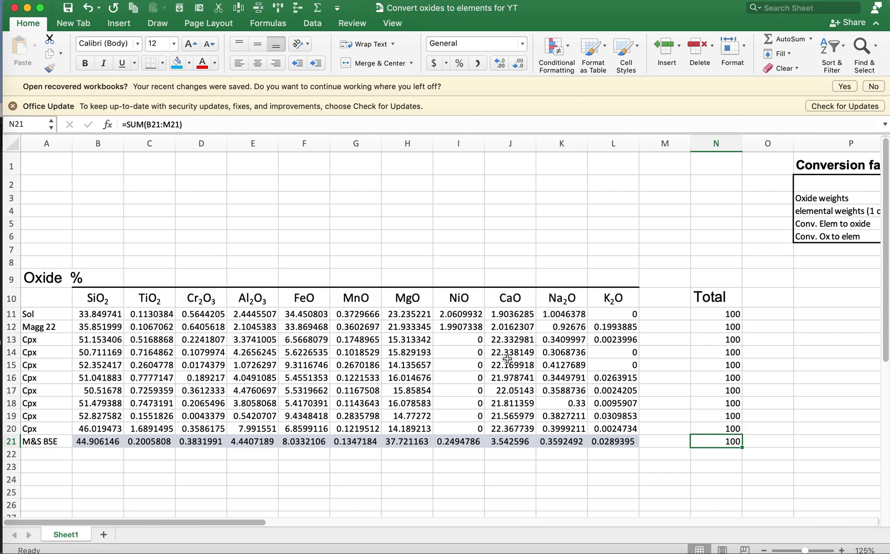
Bring the Conversion factors table into view and check the SiO2 and TiO2 oxide weights
scroll(508, 359, right, 5)
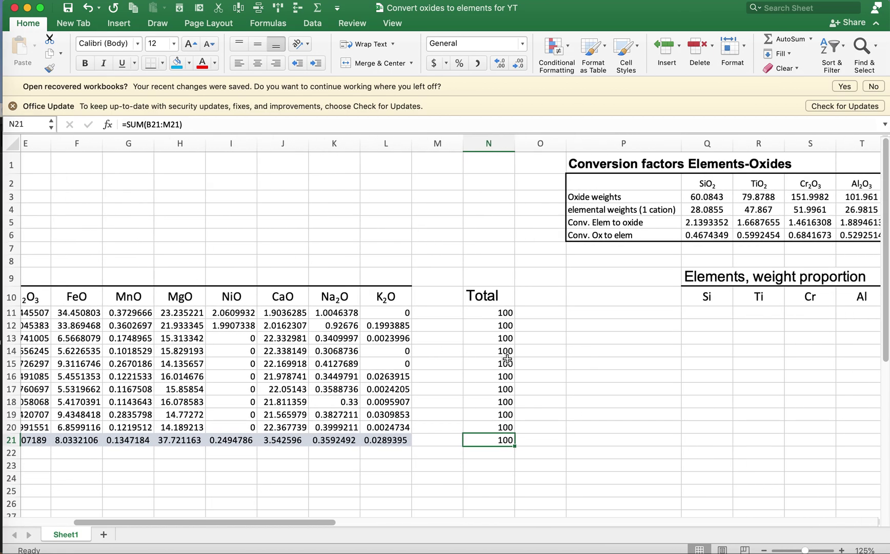
scroll(508, 359, right, 9)
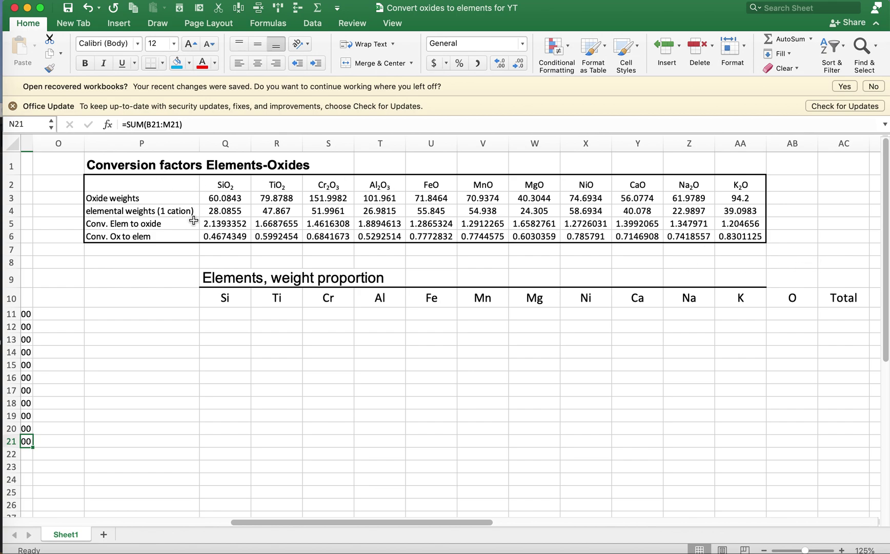
drag(229, 188, 727, 185)
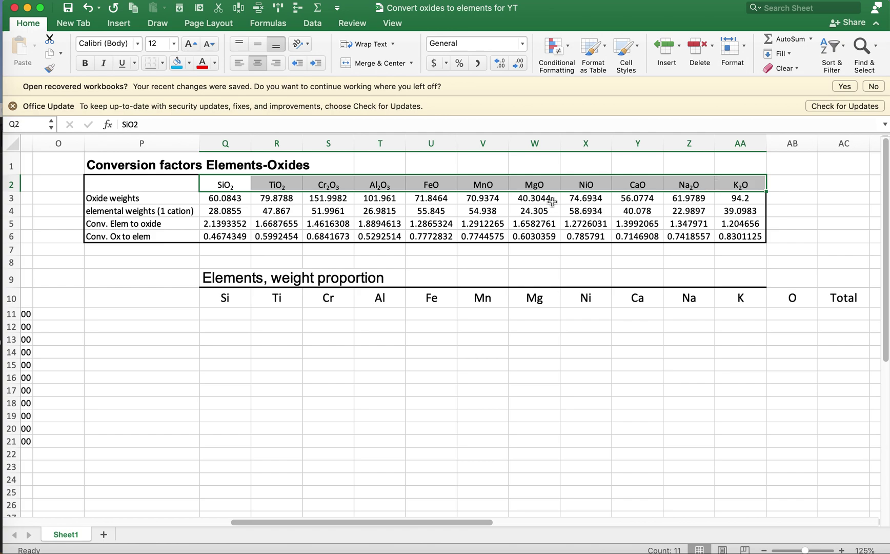
click(162, 198)
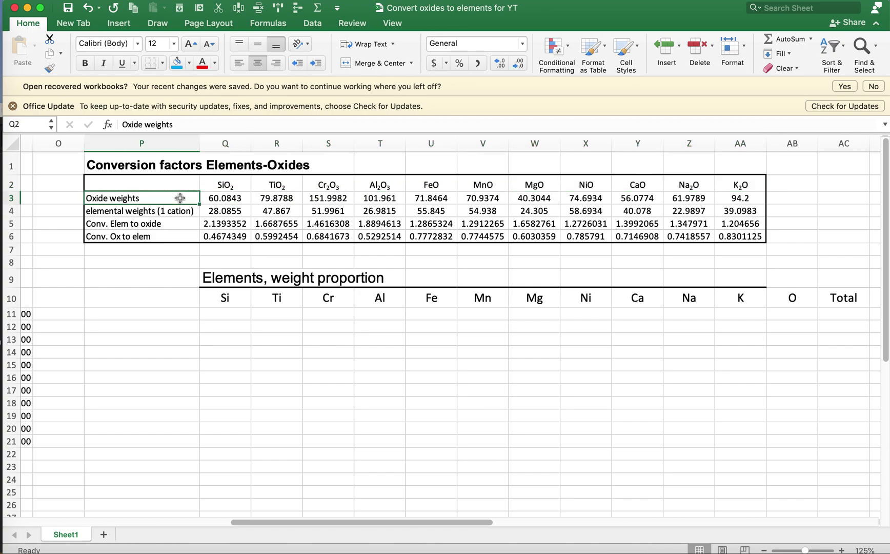
drag(216, 198, 235, 199)
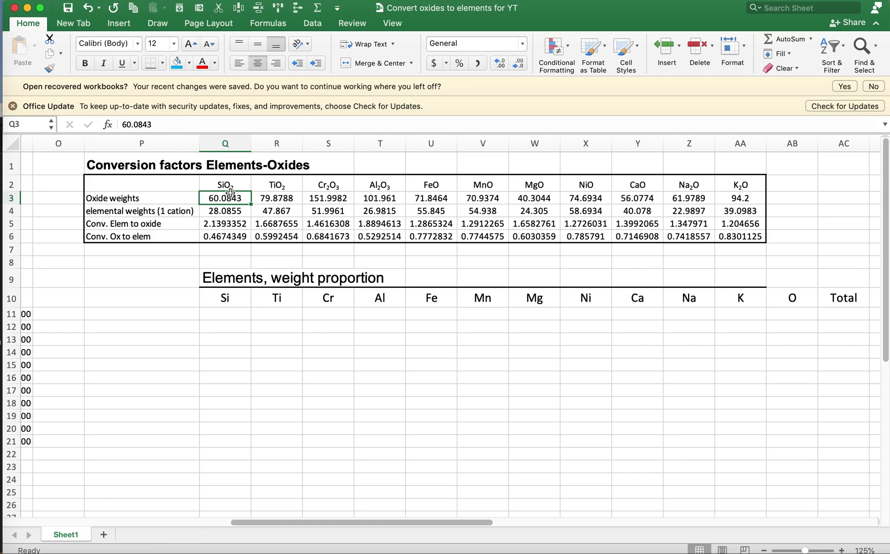
click(280, 200)
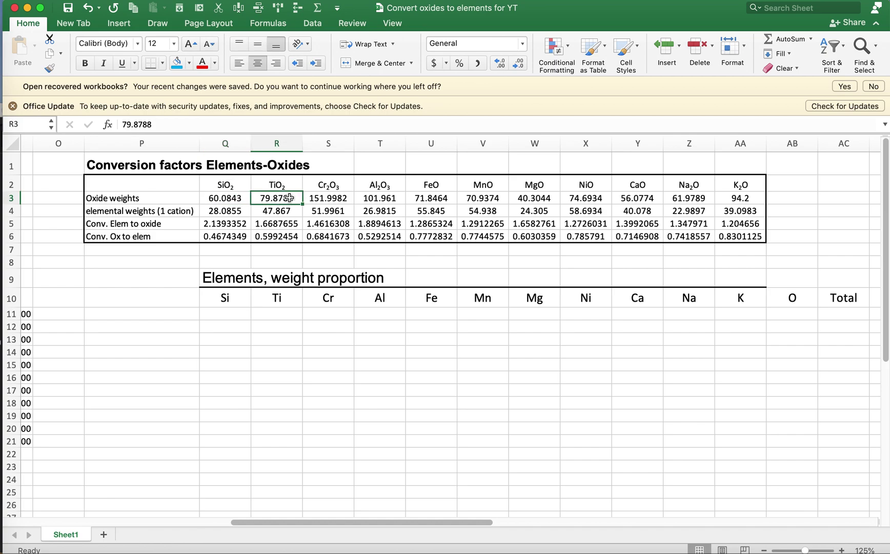
Check the elemental weights for SiO2, TiO2, Cr2O3 and Al2O3, then the Conv. Elem to oxide row
click(171, 211)
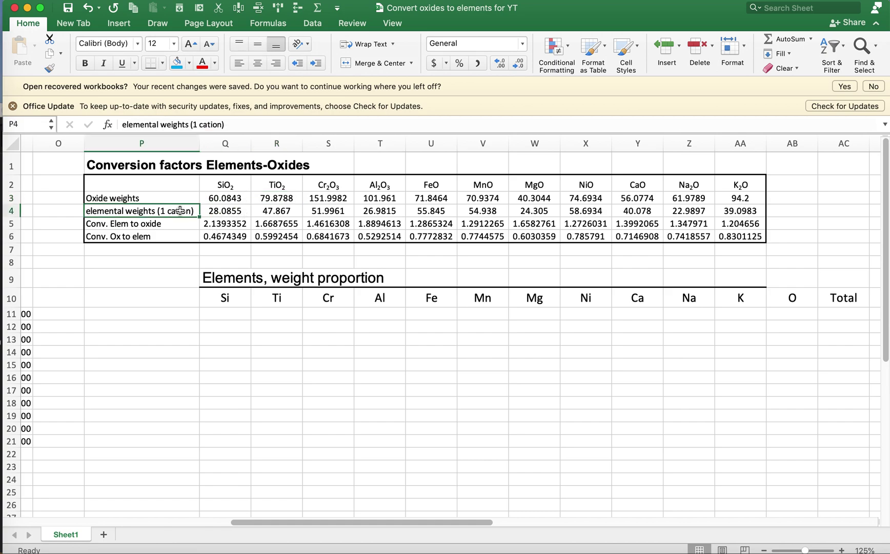
click(232, 211)
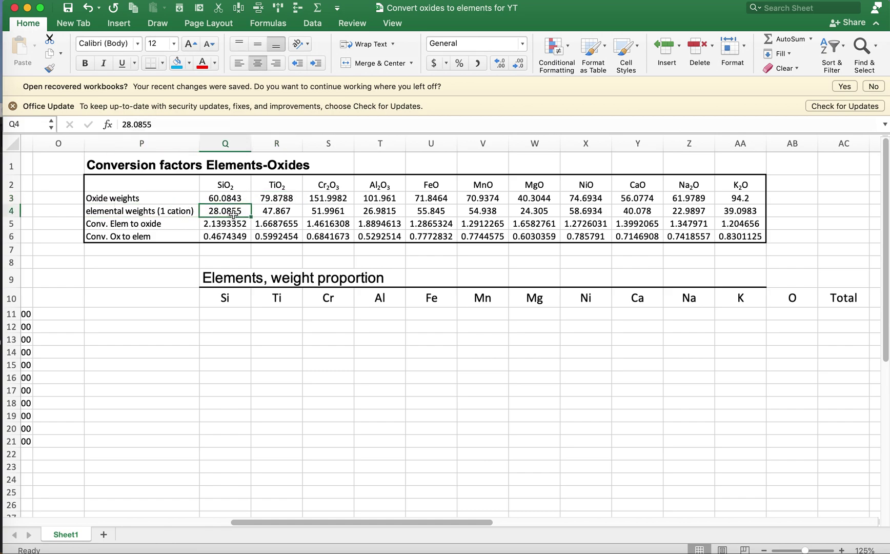
click(271, 214)
click(321, 214)
click(368, 211)
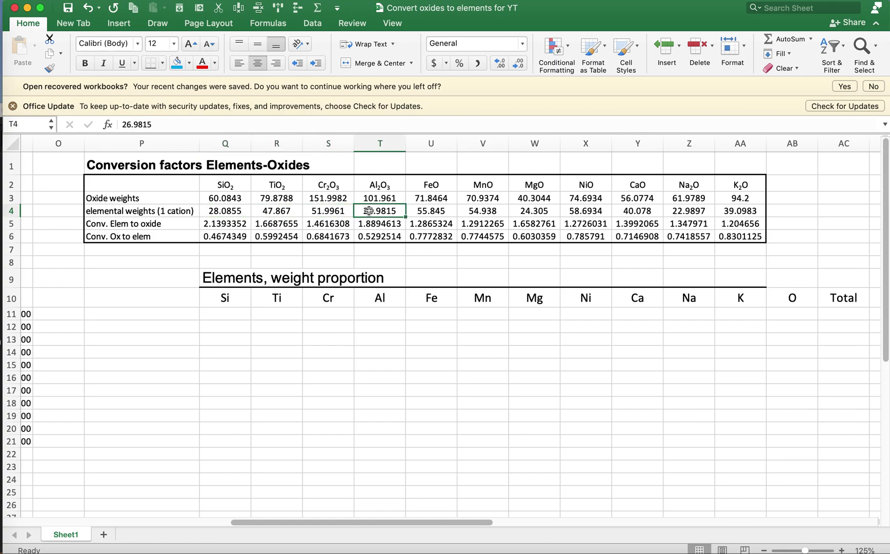
click(161, 224)
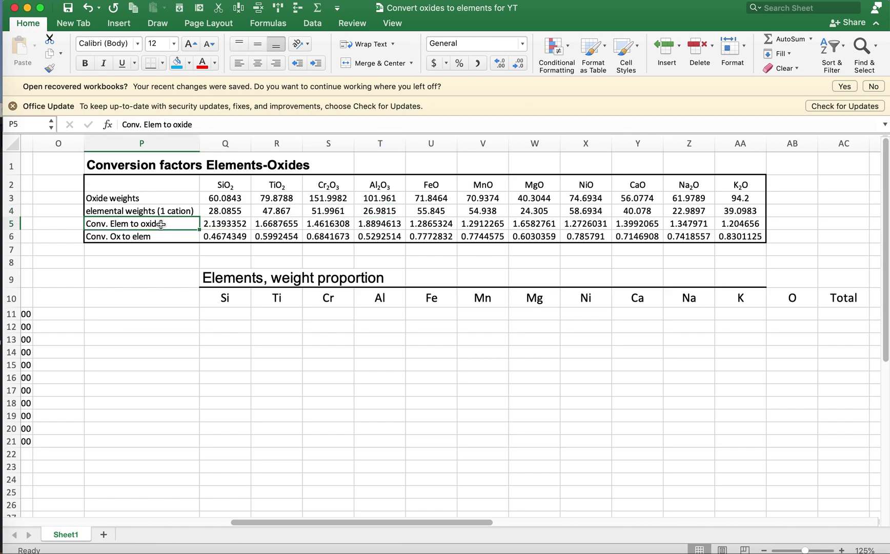
click(231, 225)
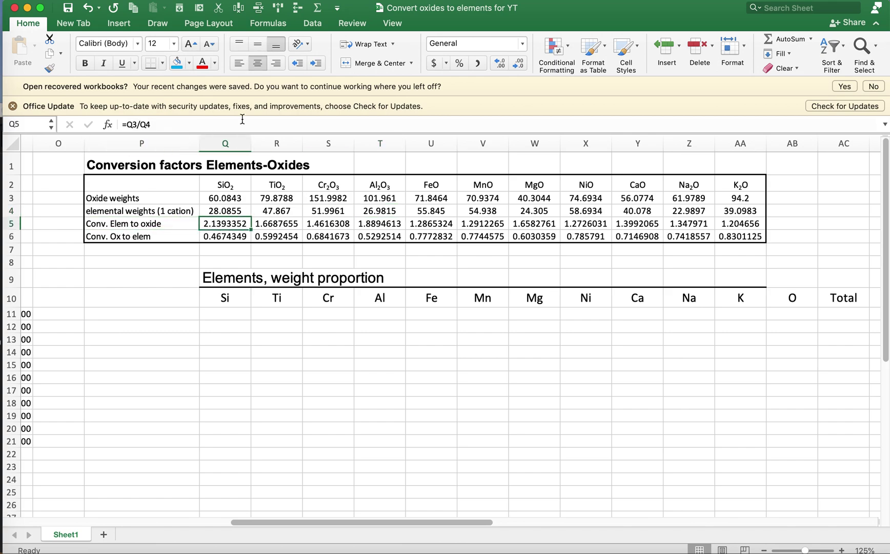
click(137, 125)
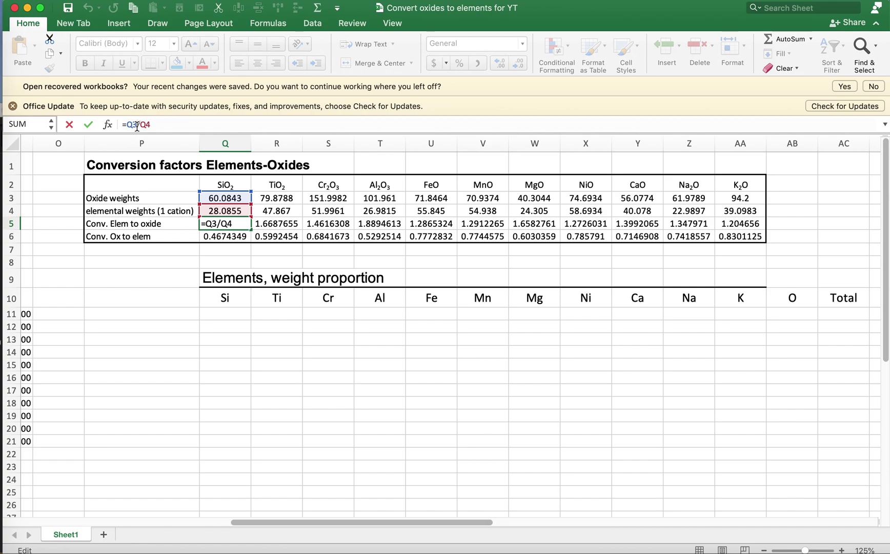
key(Return)
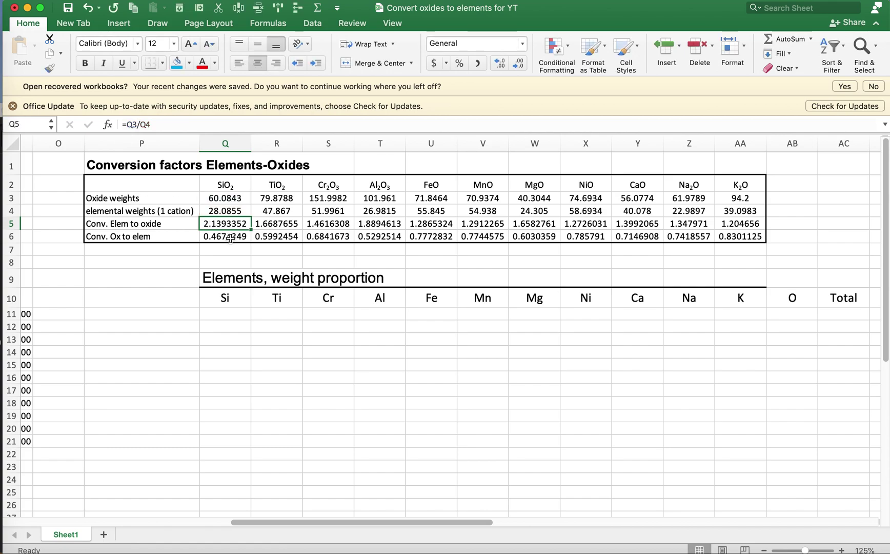
click(144, 237)
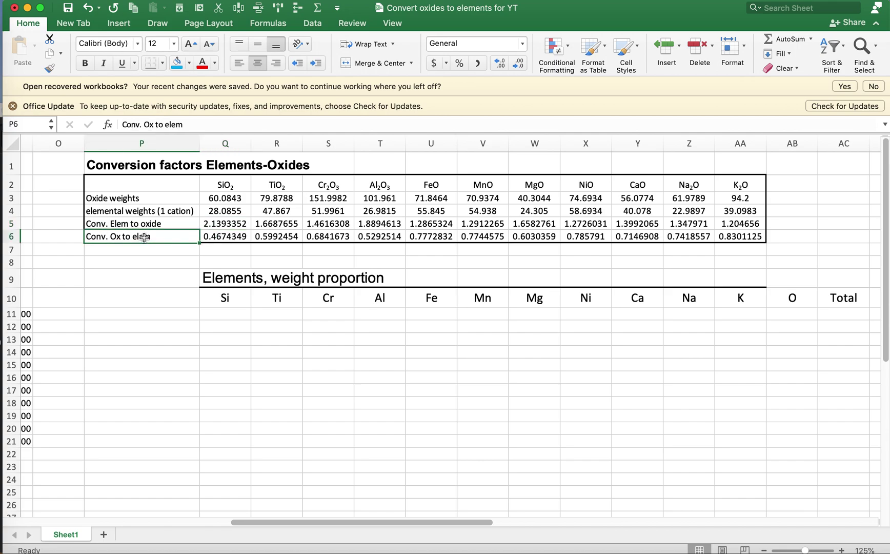
click(224, 236)
click(136, 125)
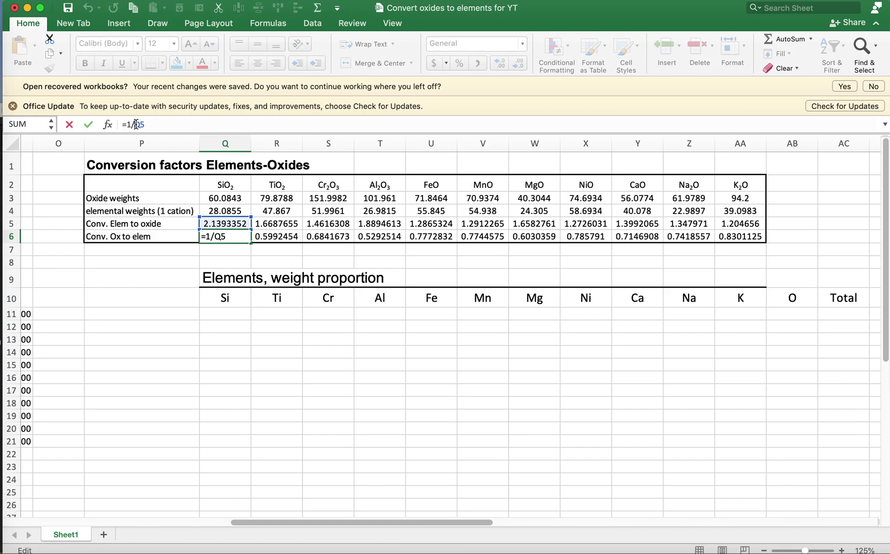
key(Return)
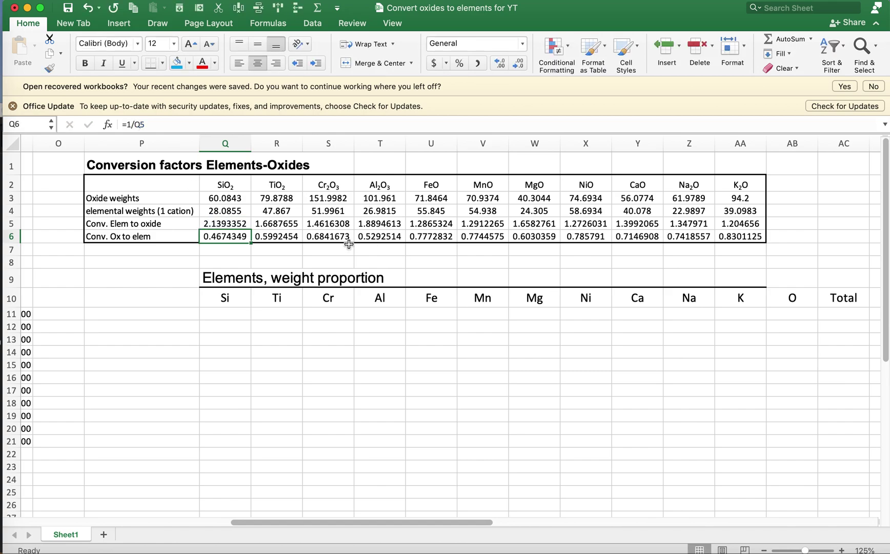
click(323, 187)
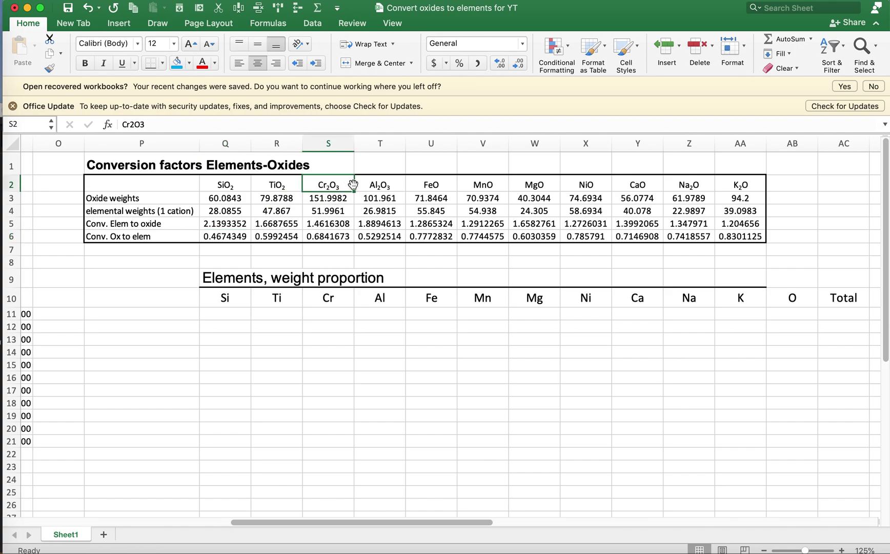
click(328, 224)
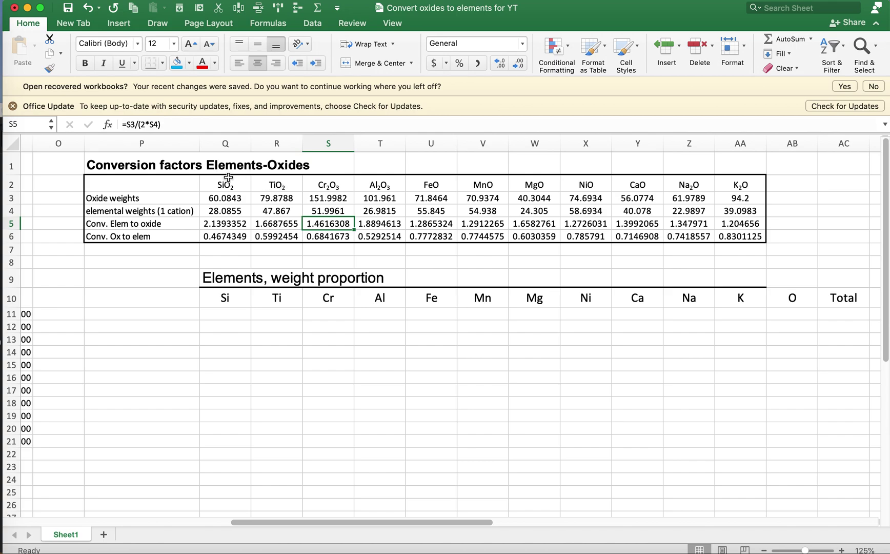
click(145, 124)
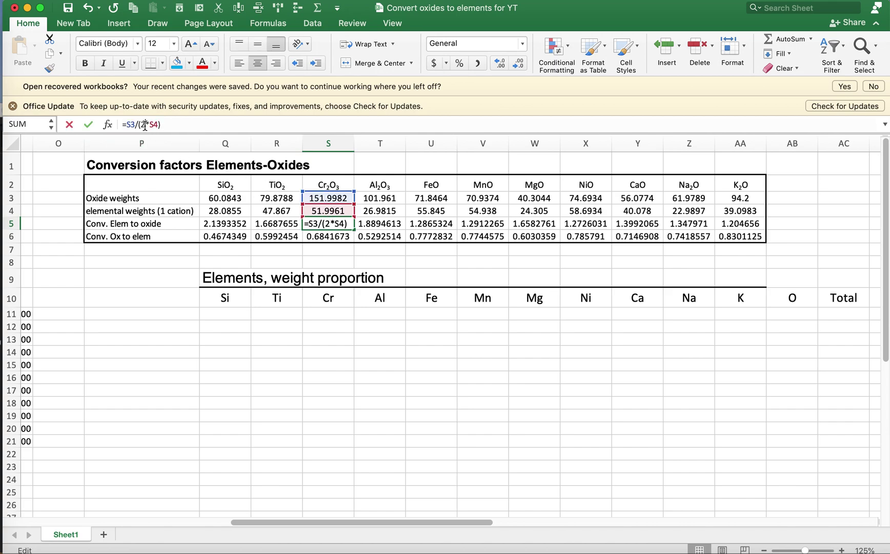
click(333, 225)
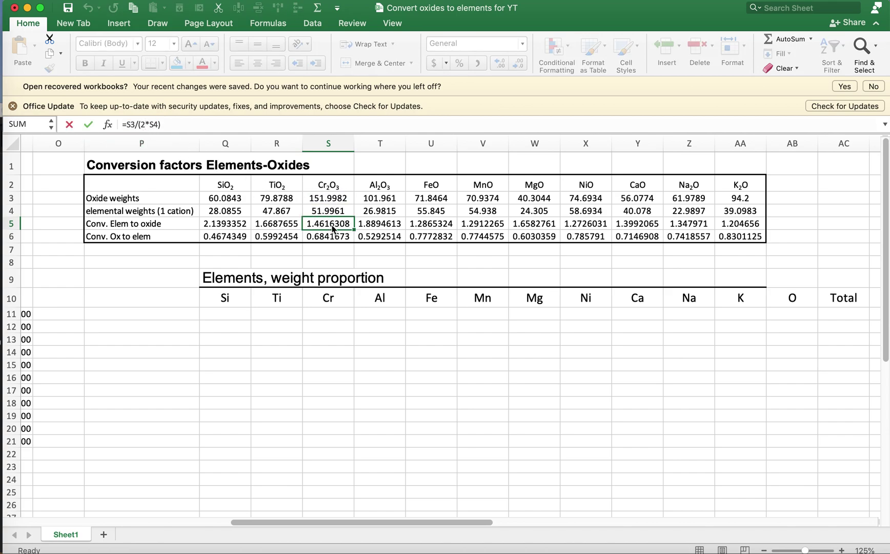
click(329, 209)
click(328, 224)
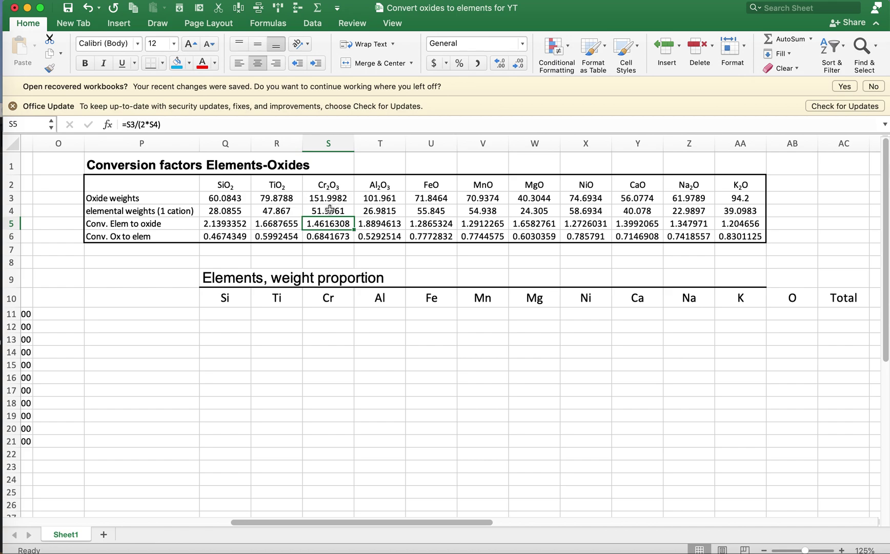
click(732, 226)
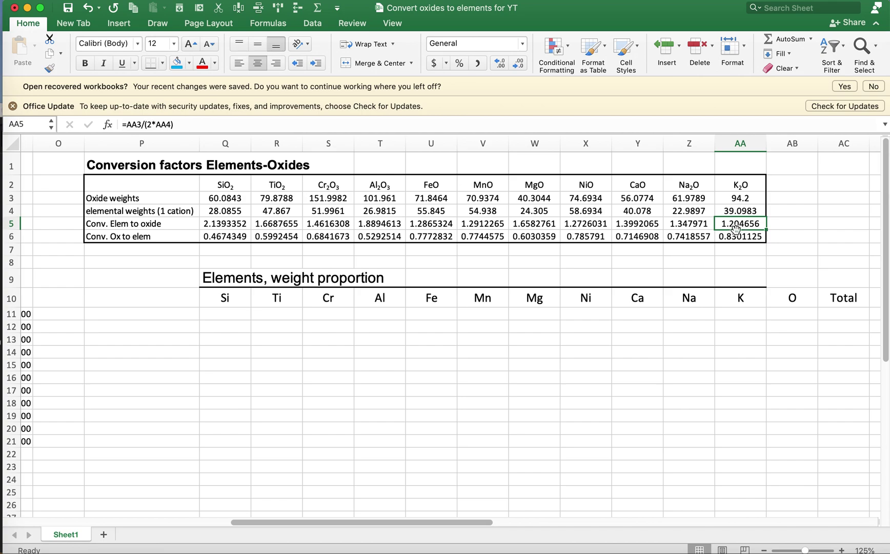
click(739, 237)
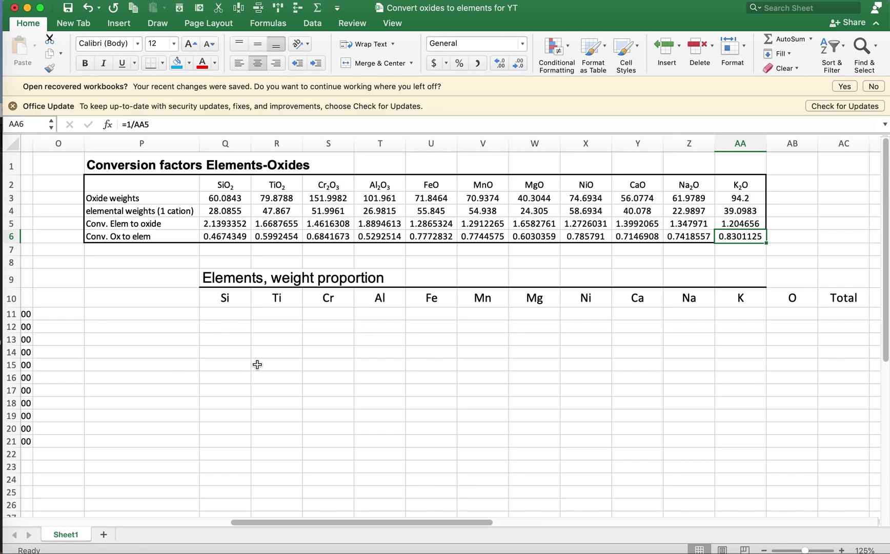
scroll(257, 365, left, 15)
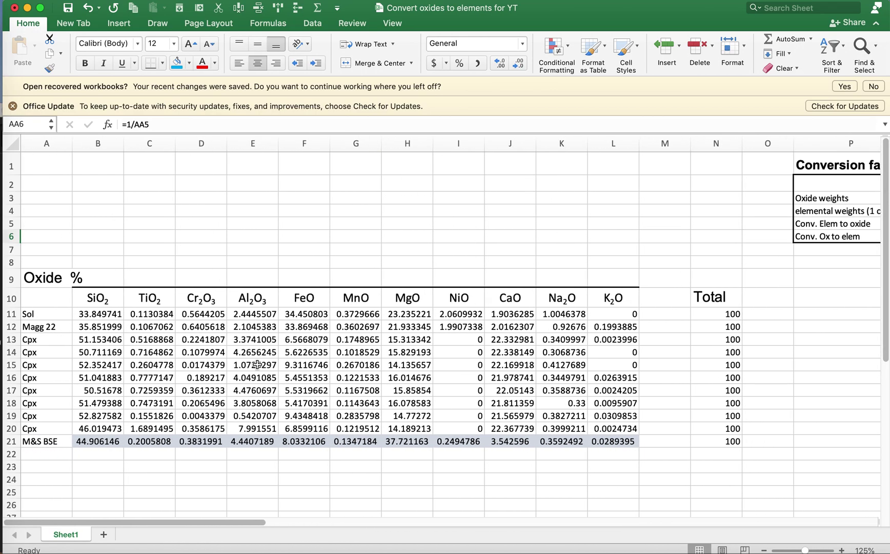
scroll(483, 367, right, 15)
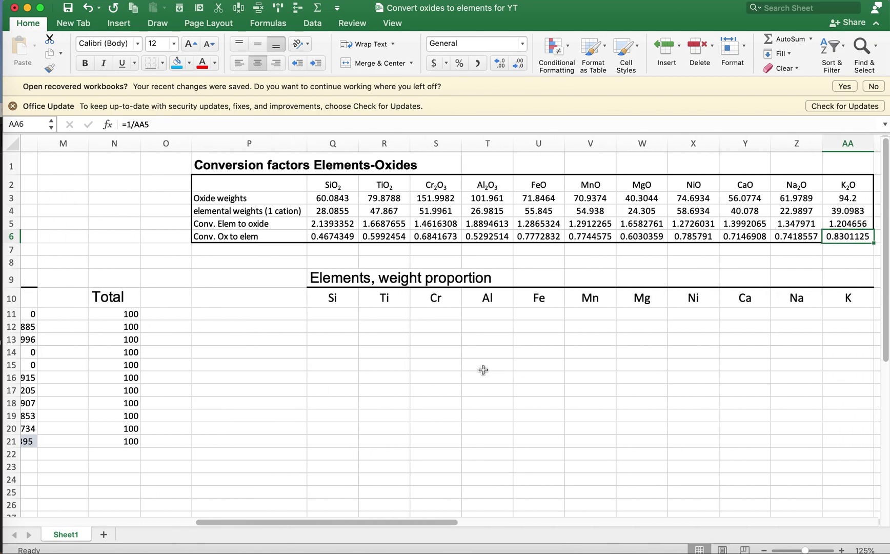
drag(167, 299, 683, 300)
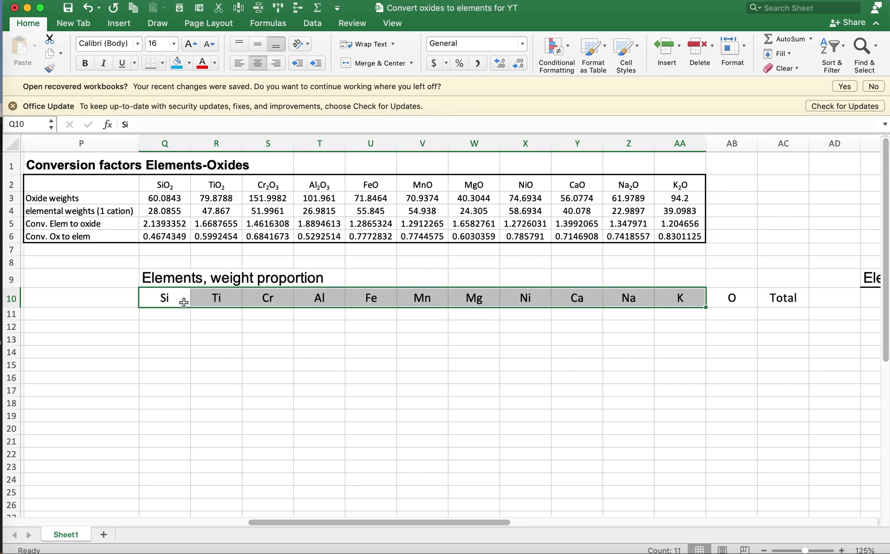
scroll(318, 336, left, 10)
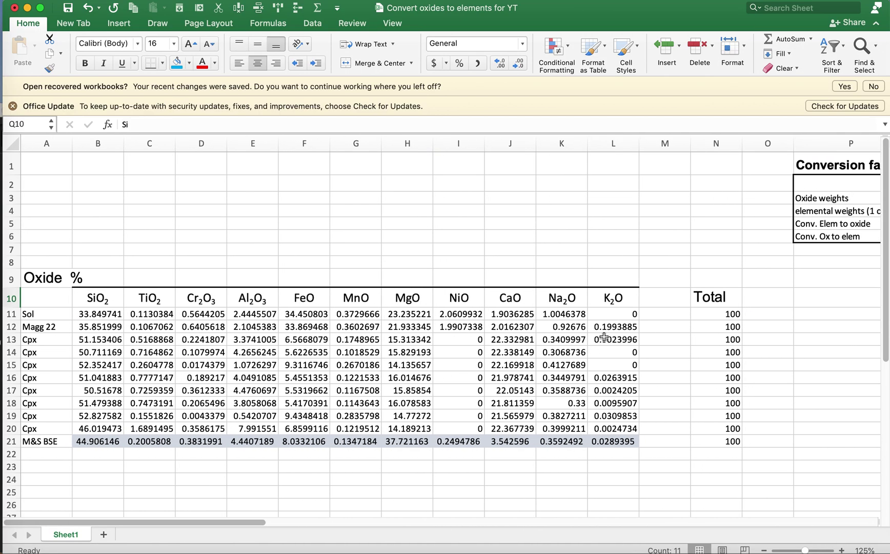
scroll(604, 337, left, 2)
scroll(604, 337, right, 1)
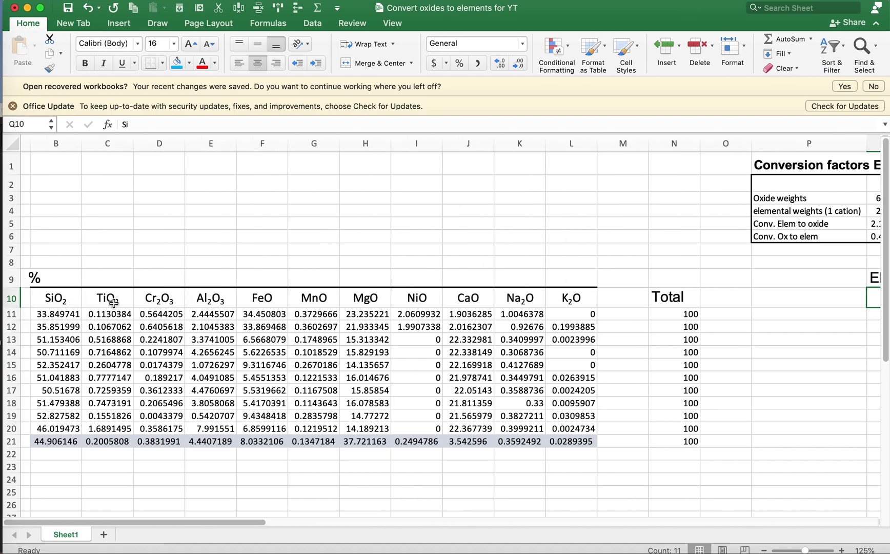
scroll(462, 328, right, 5)
click(508, 301)
click(531, 303)
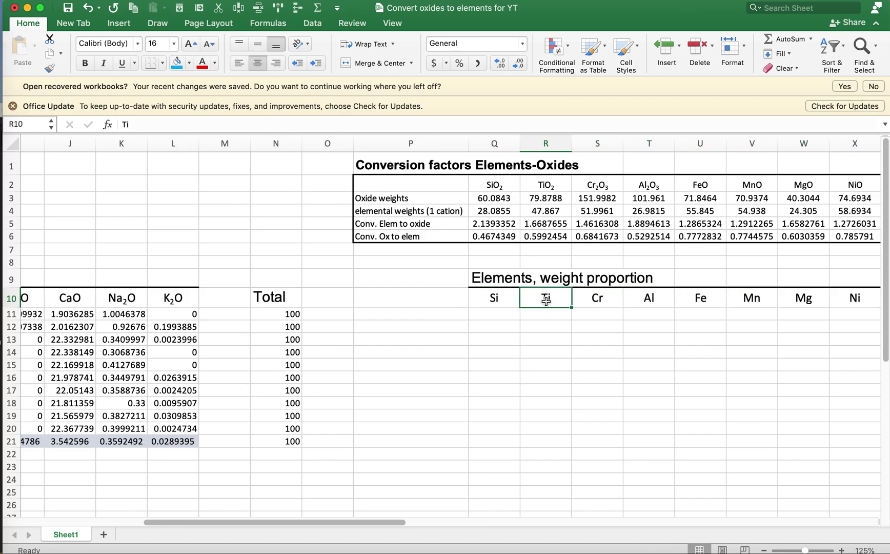
click(509, 310)
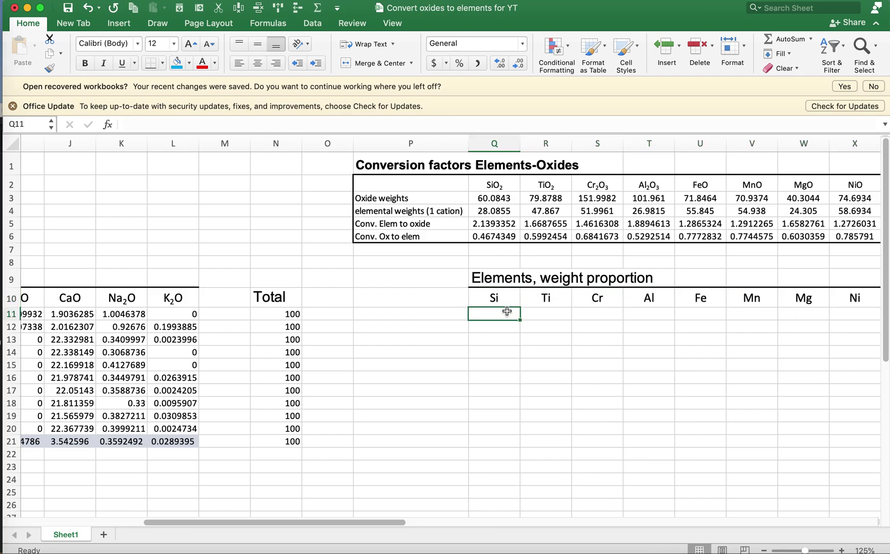
Enter =B11*Q6 in Q11 to convert the first sample's SiO2 to Si
text(=)
scroll(500, 340, left, 10)
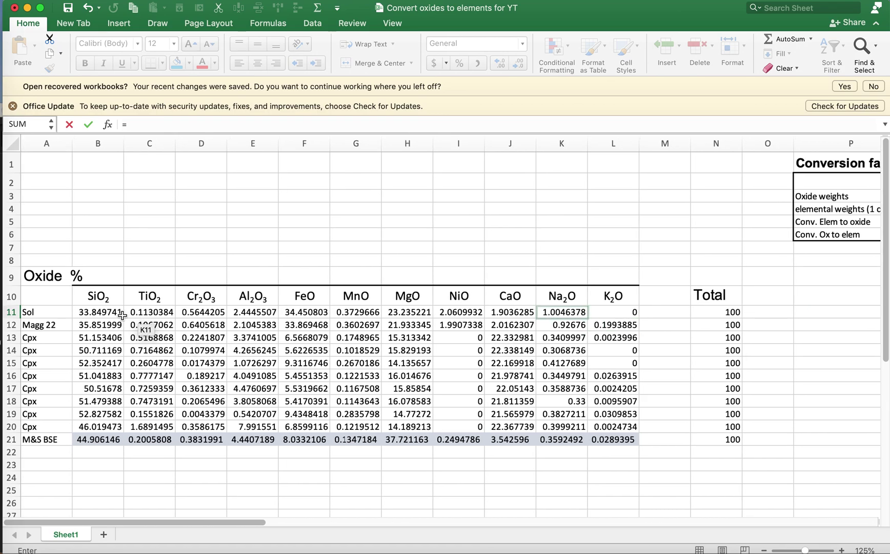
click(108, 313)
text(*)
scroll(318, 306, right, 9)
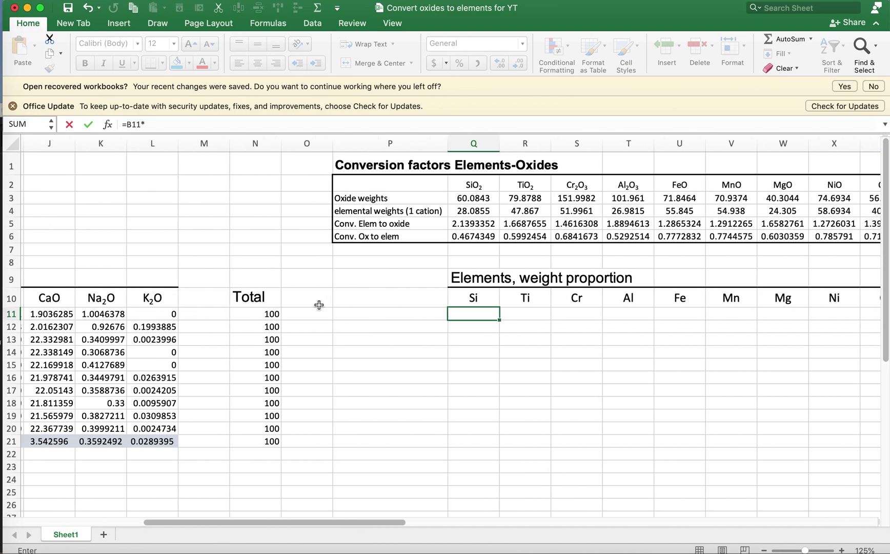
click(468, 237)
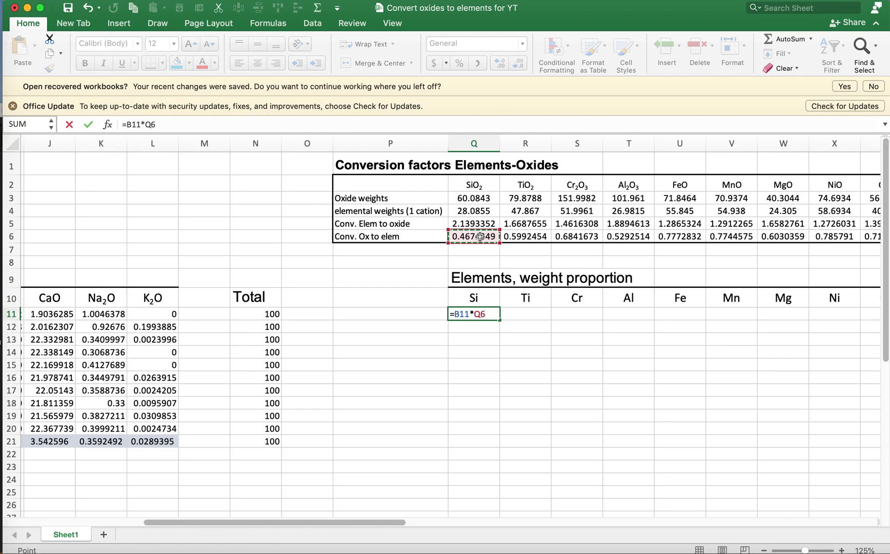
key(ctrl+Return)
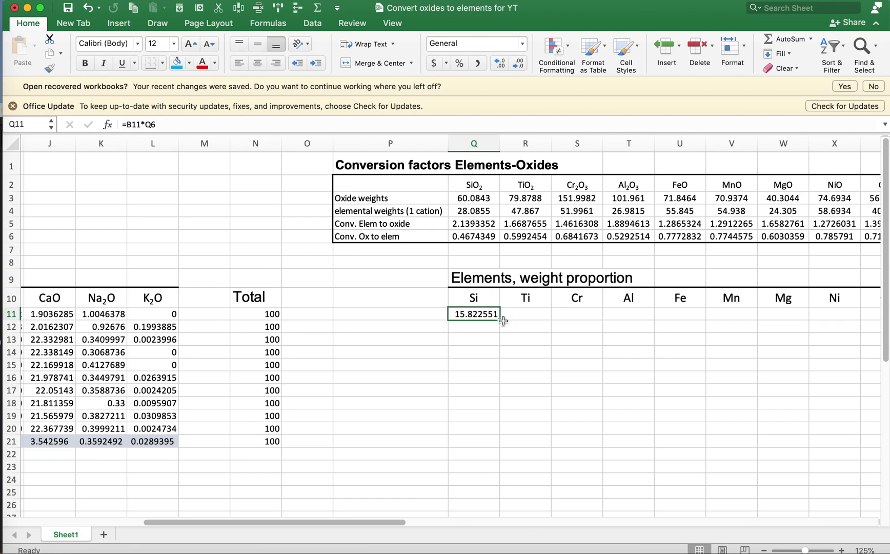
Anchor the factor row so the Si formula reads =B11*Q$6, giving 15.822551
scroll(557, 363, right, 3)
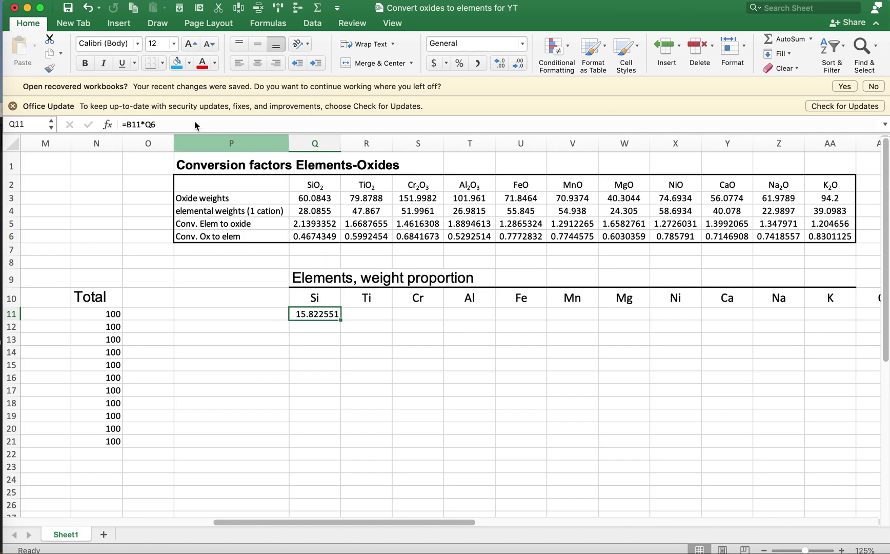
click(154, 128)
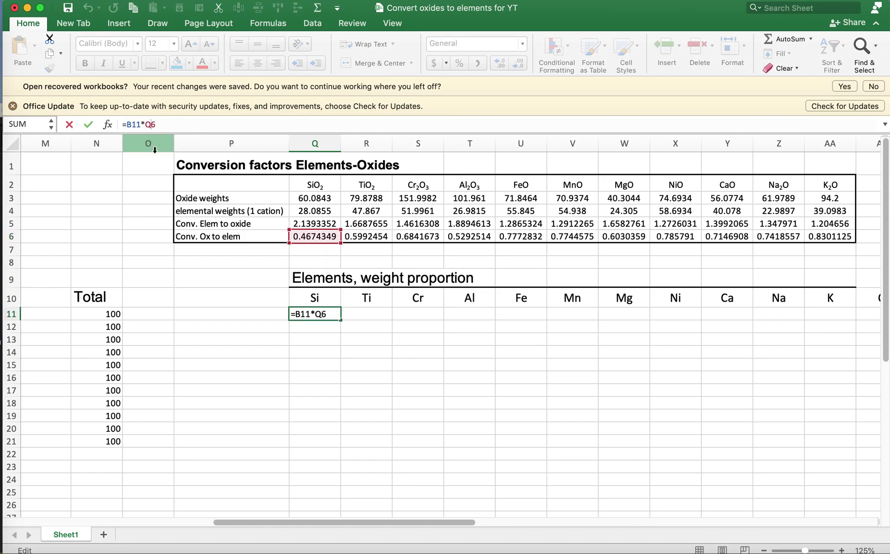
key(Return)
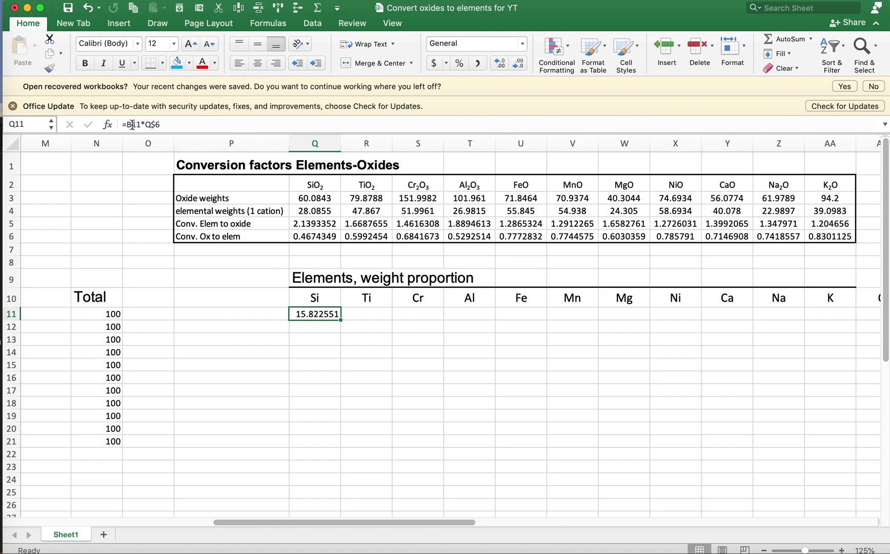
click(149, 127)
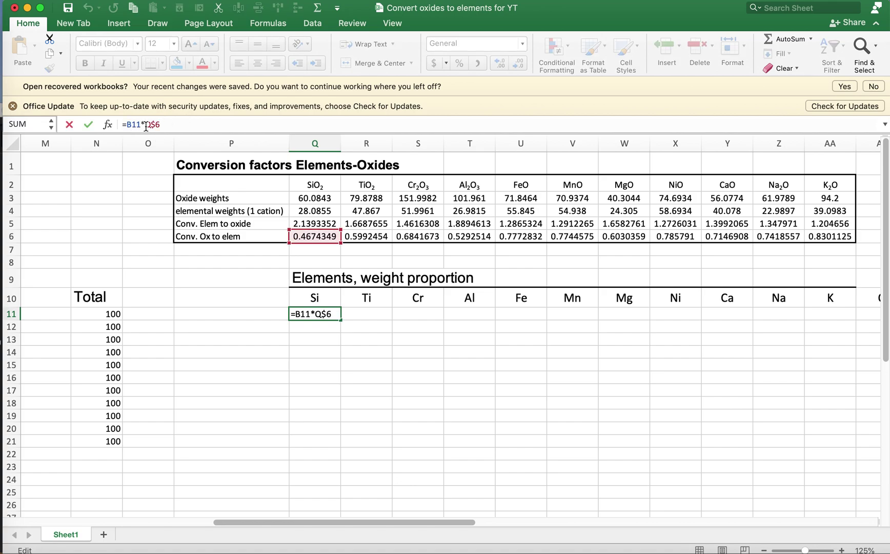
key(Return)
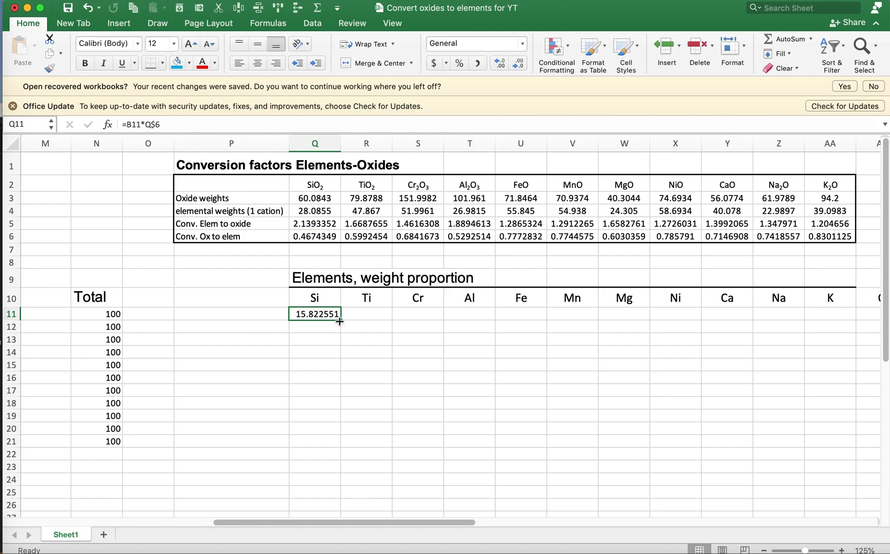
Copy the Si formula into R11, giving =C11*R$6 and 0.0677377 for Ti
drag(339, 321, 382, 322)
click(374, 314)
click(144, 124)
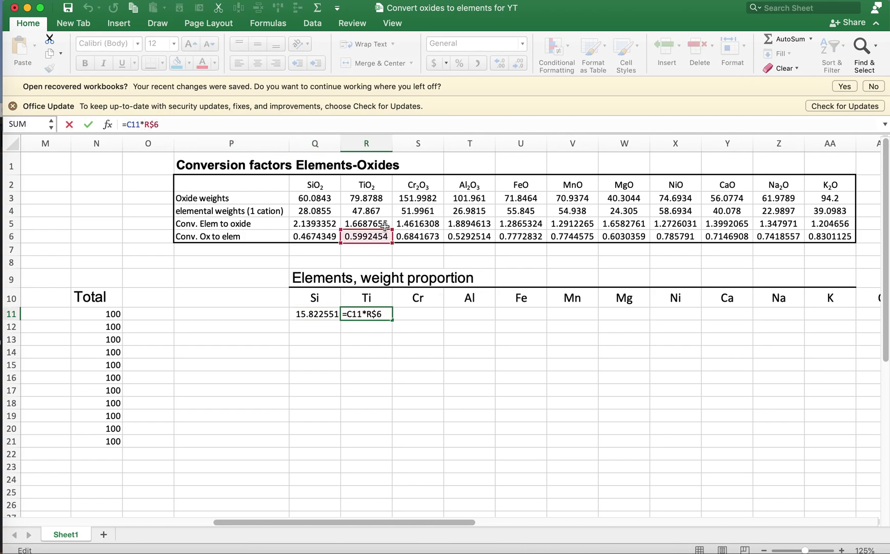
key(Escape)
Fill the Si and Ti formulas down Q11:R21 and verify Q14 reads =B14*Q$6
shift+click(331, 431)
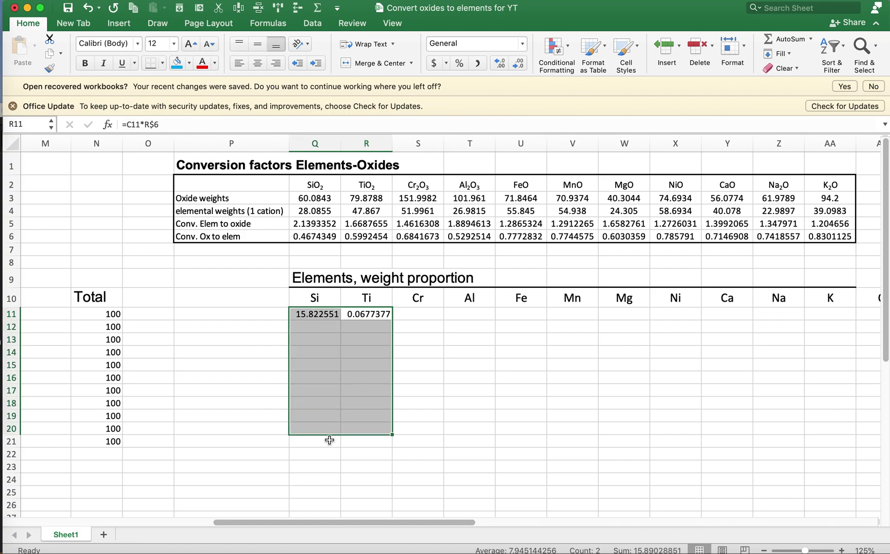
shift+click(329, 440)
click(179, 7)
click(325, 330)
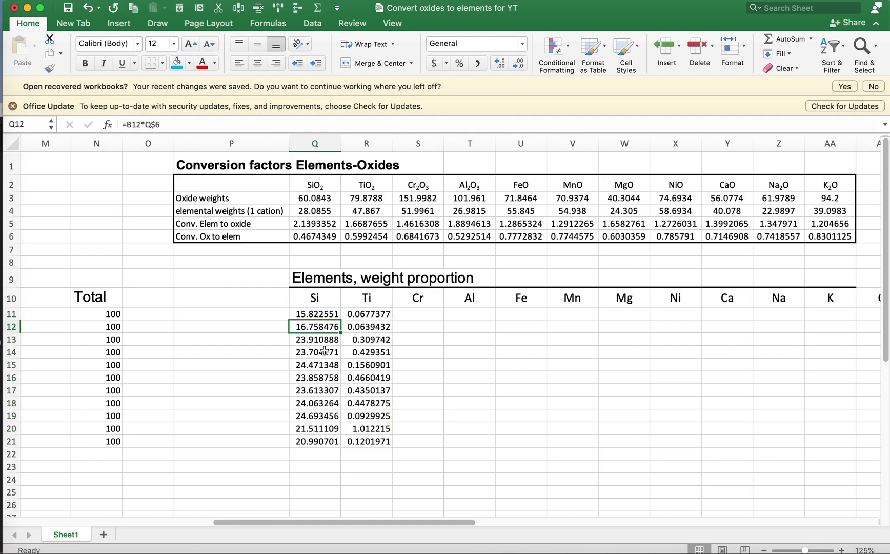
click(325, 351)
click(151, 125)
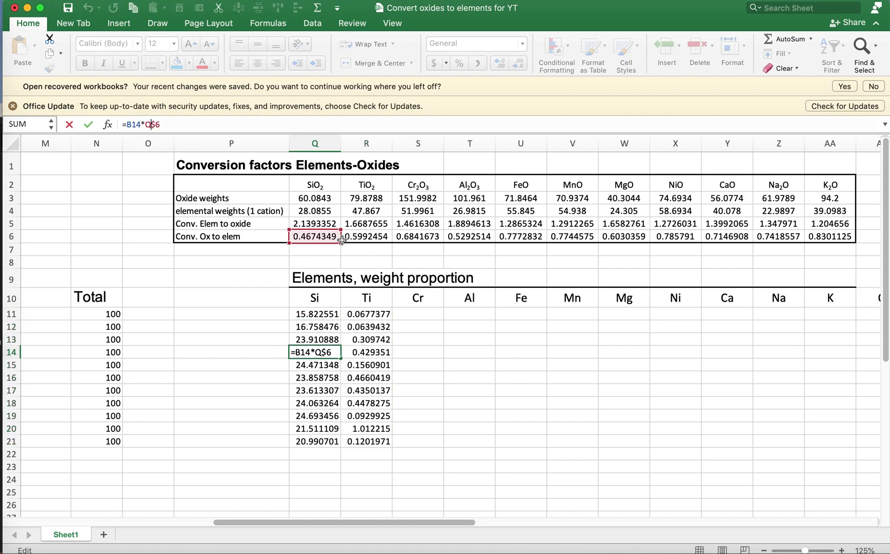
scroll(335, 337, left, 10)
scroll(335, 337, right, 8)
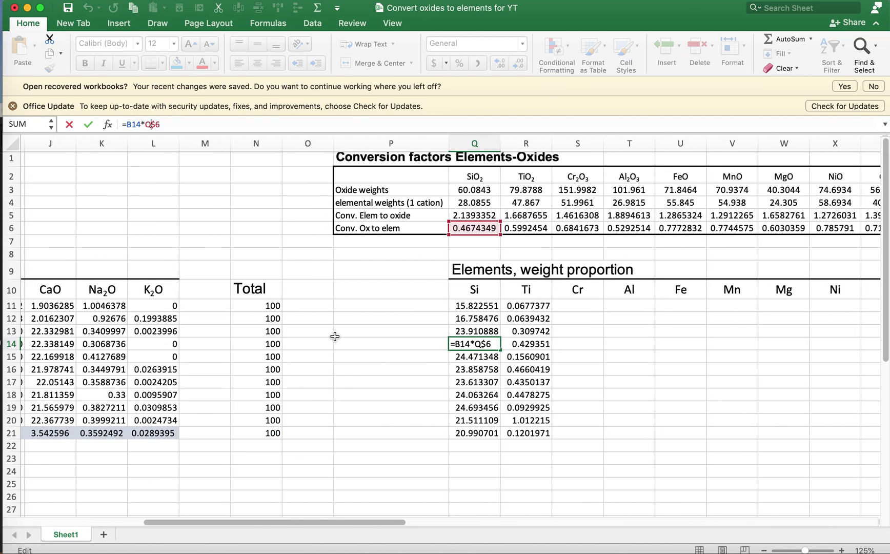
key(Return)
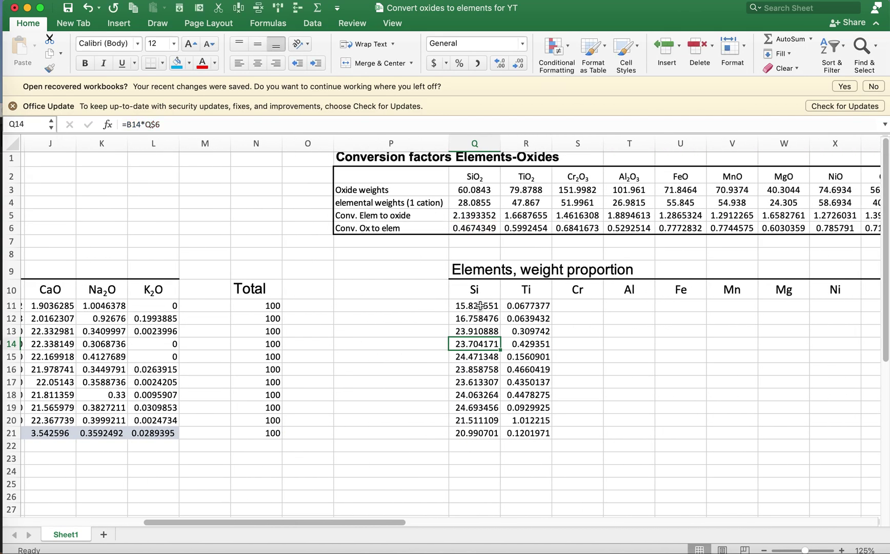
click(493, 307)
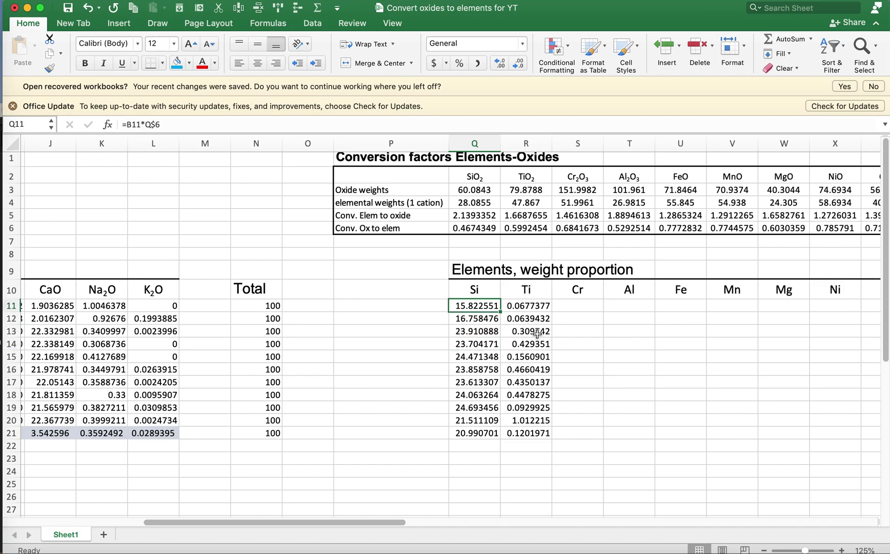
scroll(536, 333, right, 3)
Fill the element formulas across rows 11–21 through K and head column AB with O
drag(329, 314, 338, 440)
scroll(340, 440, right, 6)
key(shift+Right)
key(ctrl+r)
click(180, 313)
drag(179, 313, 656, 438)
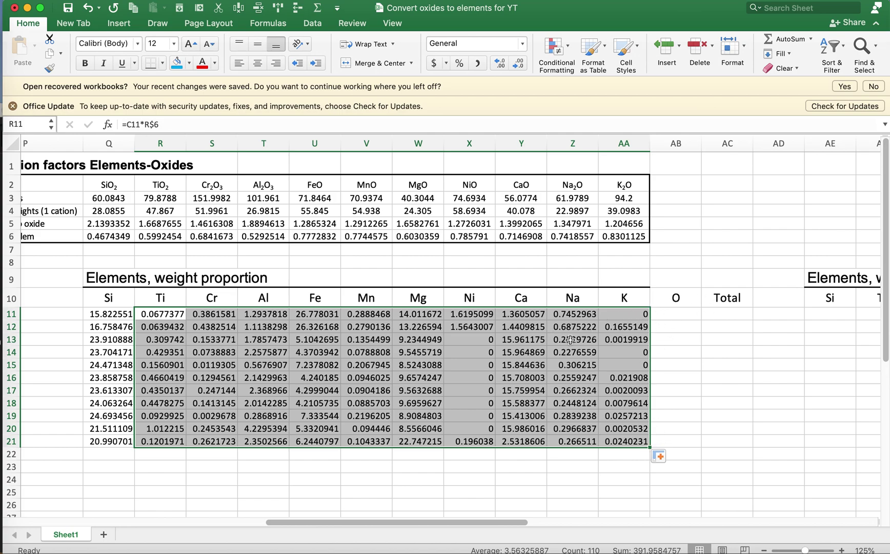
click(675, 300)
text(O)
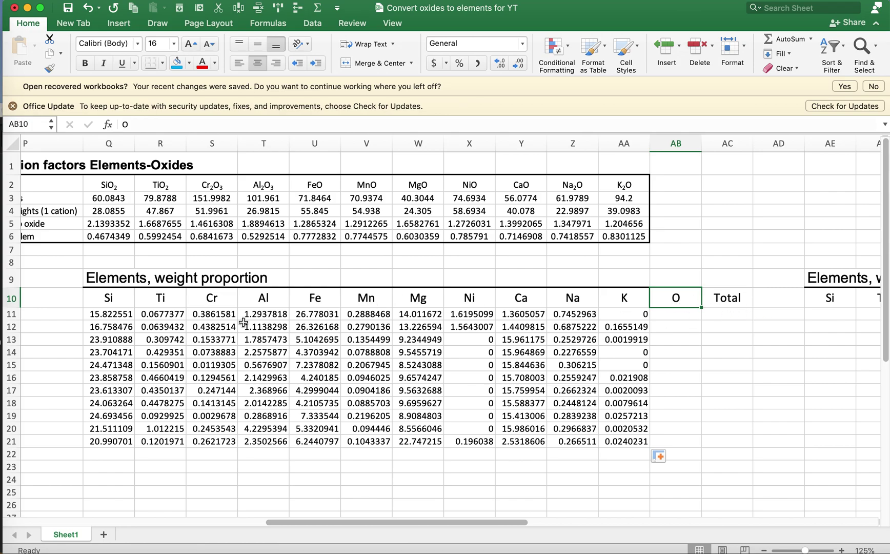
Confirm the row 11 oxide total =SUM(B11:M11) gives 100, then return to the element headings
scroll(141, 239, left, 3)
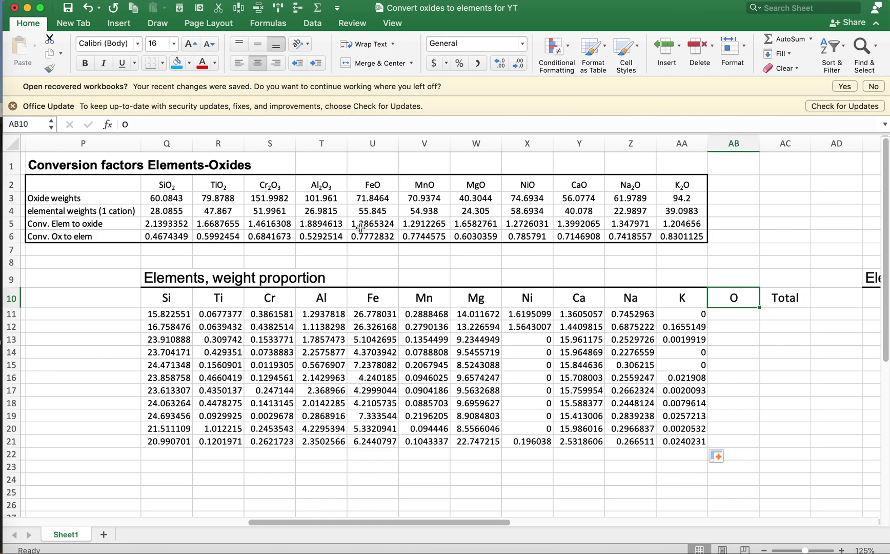
drag(158, 314, 677, 442)
click(734, 314)
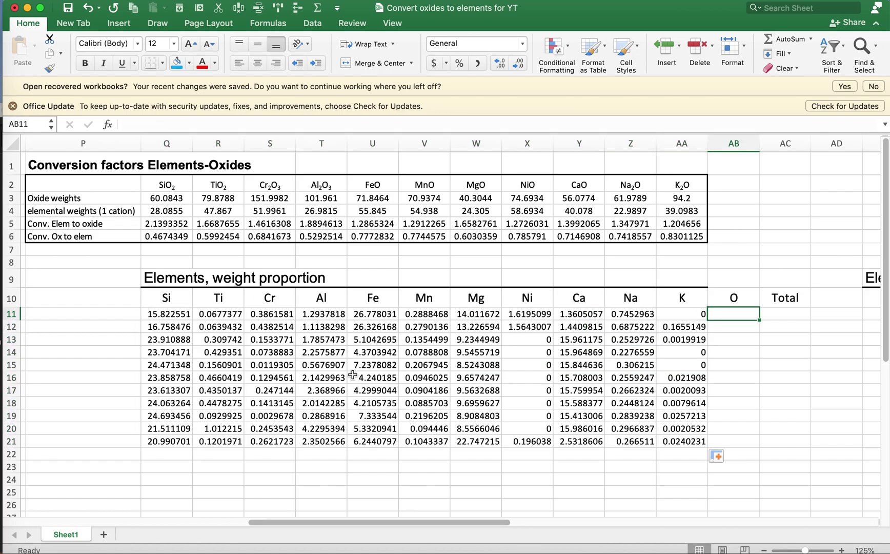
scroll(353, 375, left, 10)
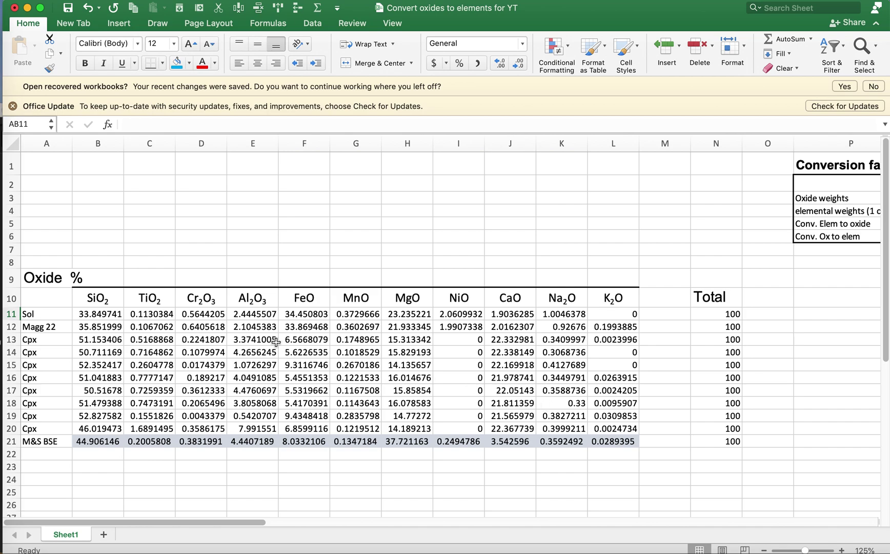
click(726, 310)
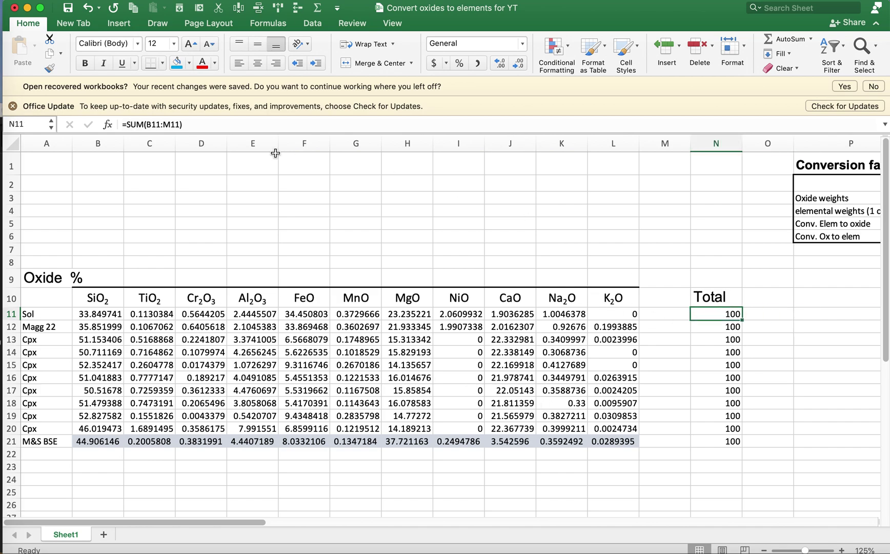
click(166, 124)
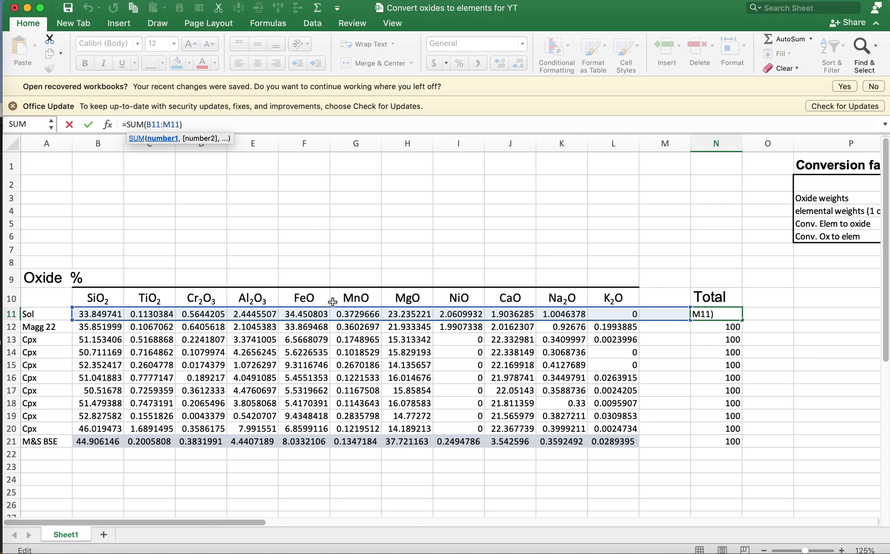
key(ctrl+Return)
scroll(536, 367, right, 15)
scroll(610, 380, right, 2)
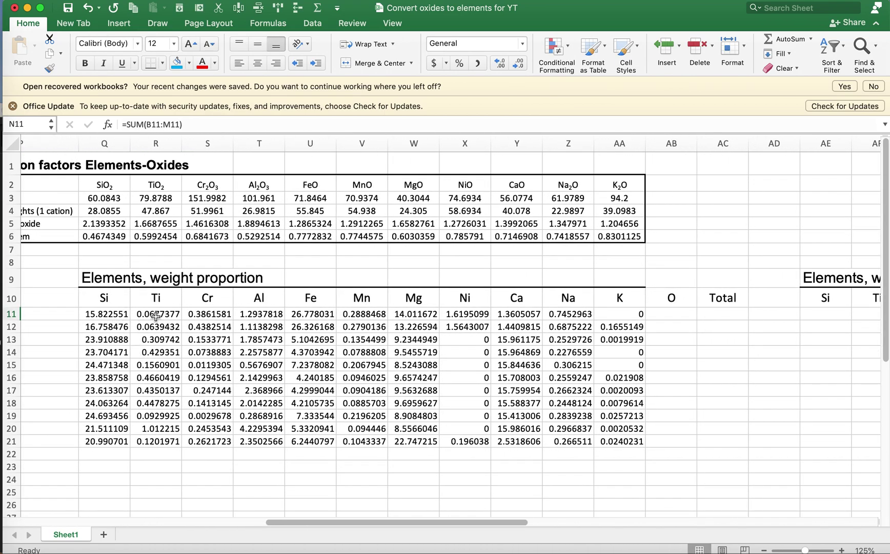
drag(116, 299, 615, 297)
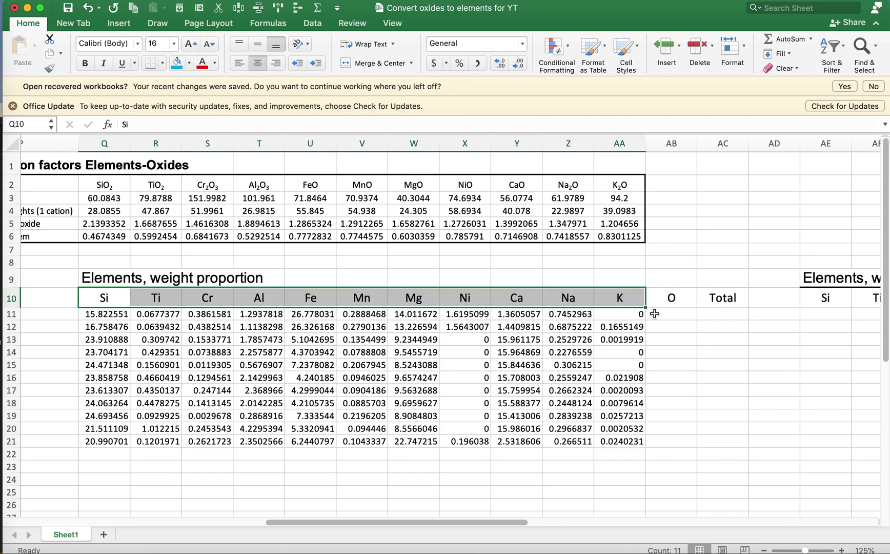
Enter =SUM(Q11:AA11) in AC11 and fill it down to row 21 (62.37409 in row 11)
click(712, 314)
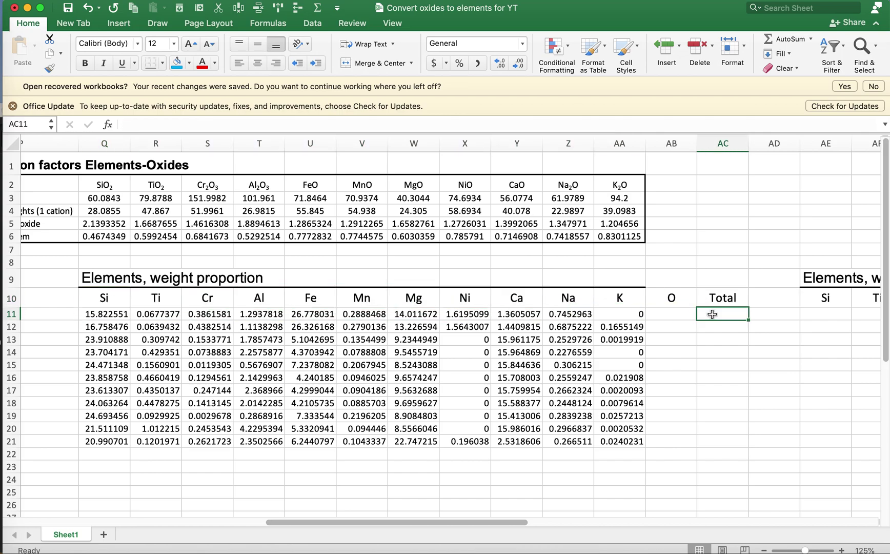
text(=sum)
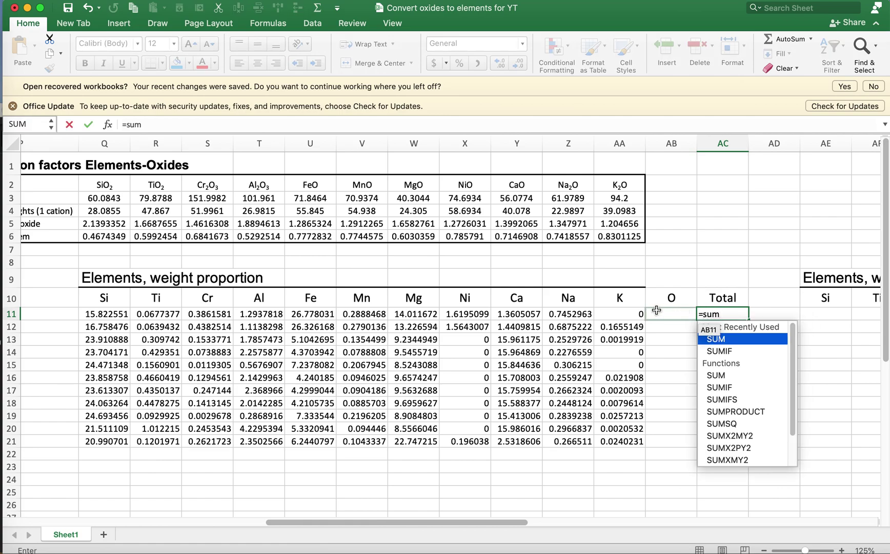
text(()
click(660, 300)
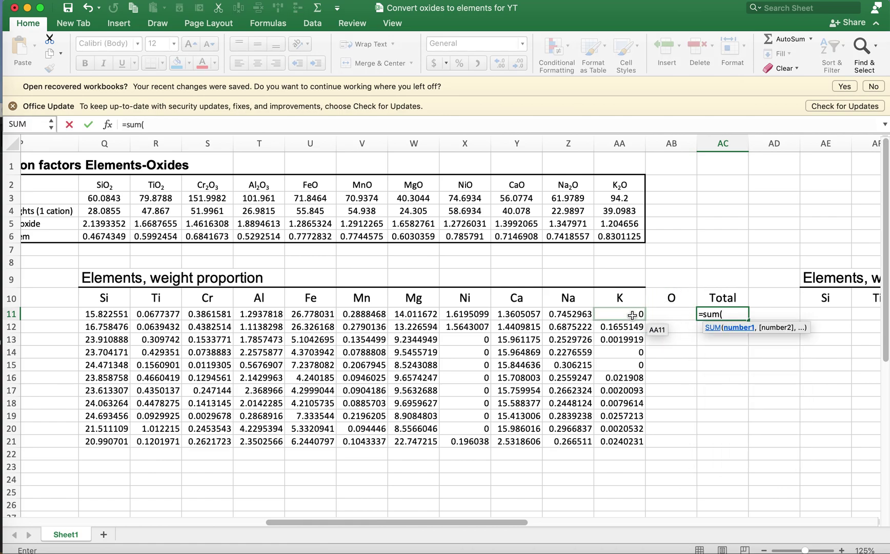
drag(629, 314, 99, 312)
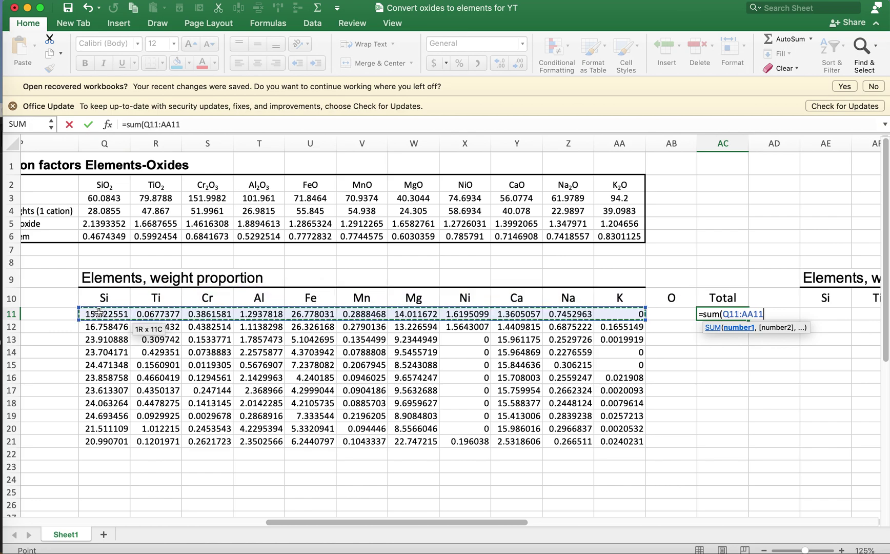
key(Return)
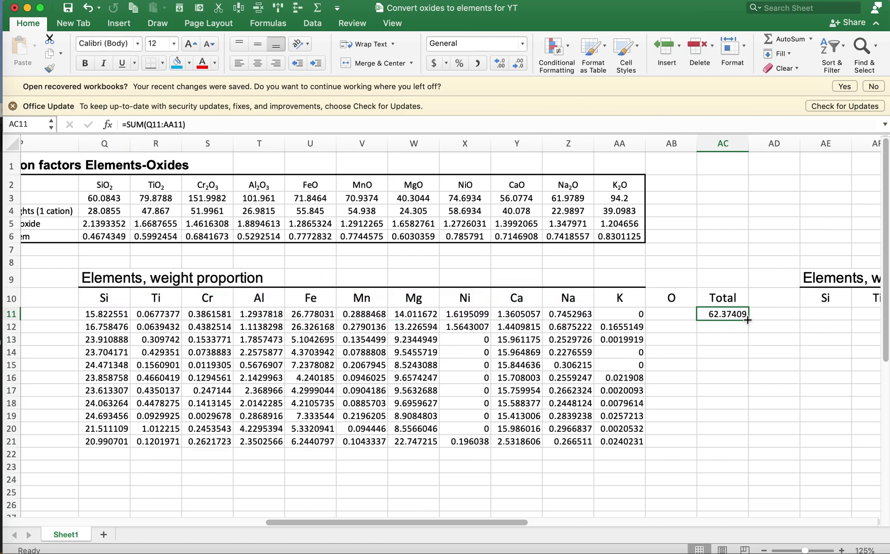
drag(748, 319, 732, 446)
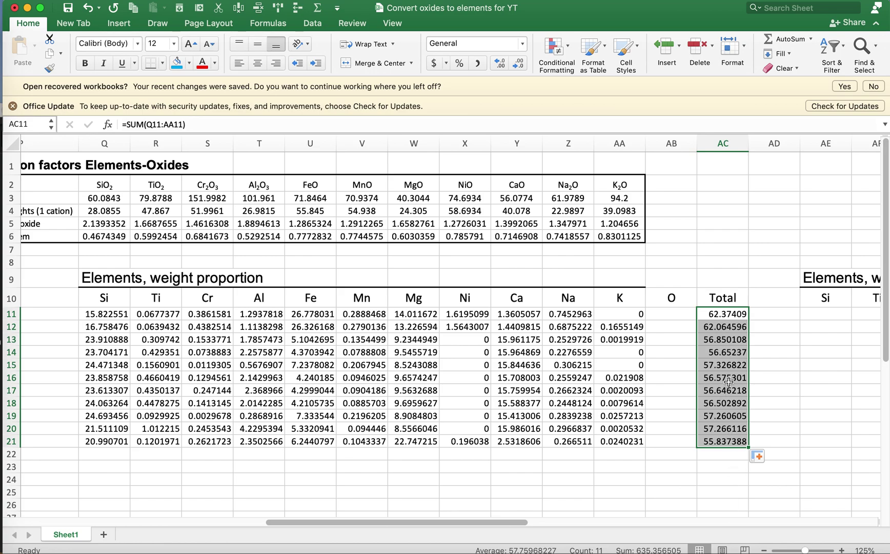
click(671, 315)
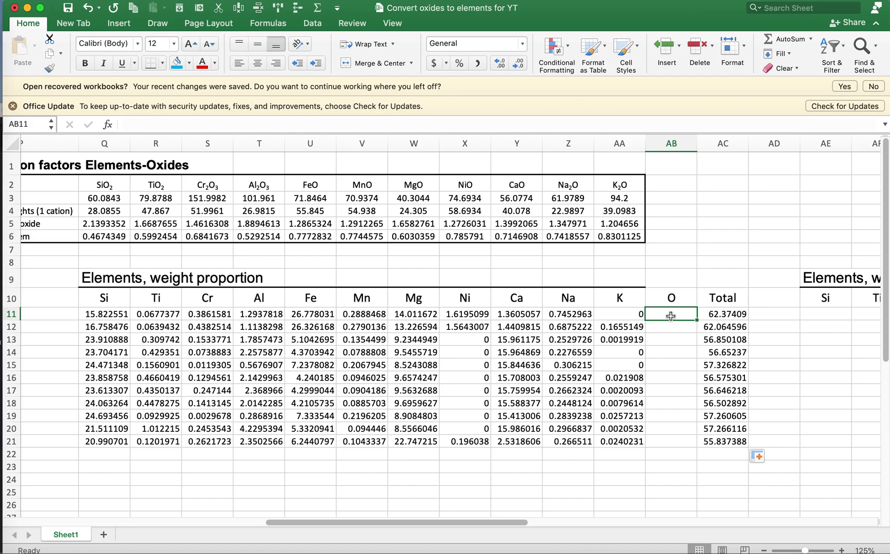
Enter =100-AC11 as the row 11 oxygen, then clear it again
text(=100)
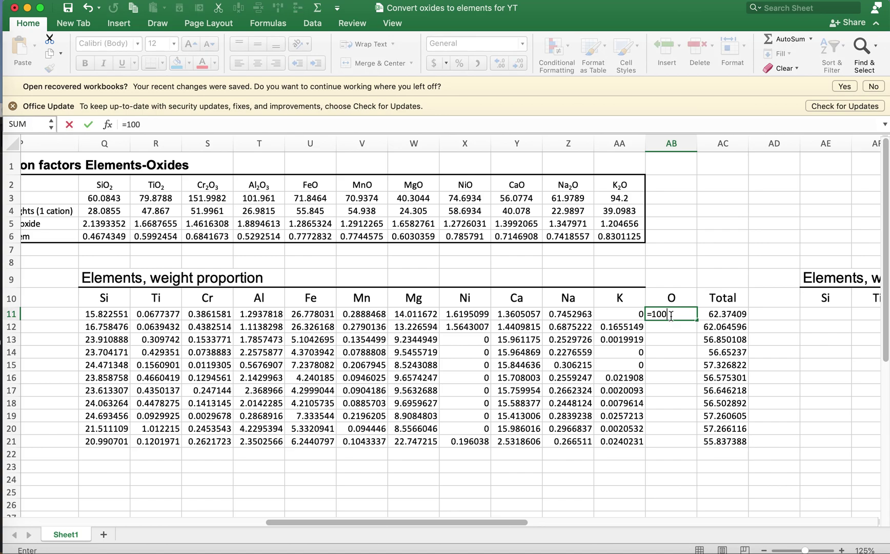
text(-)
click(727, 314)
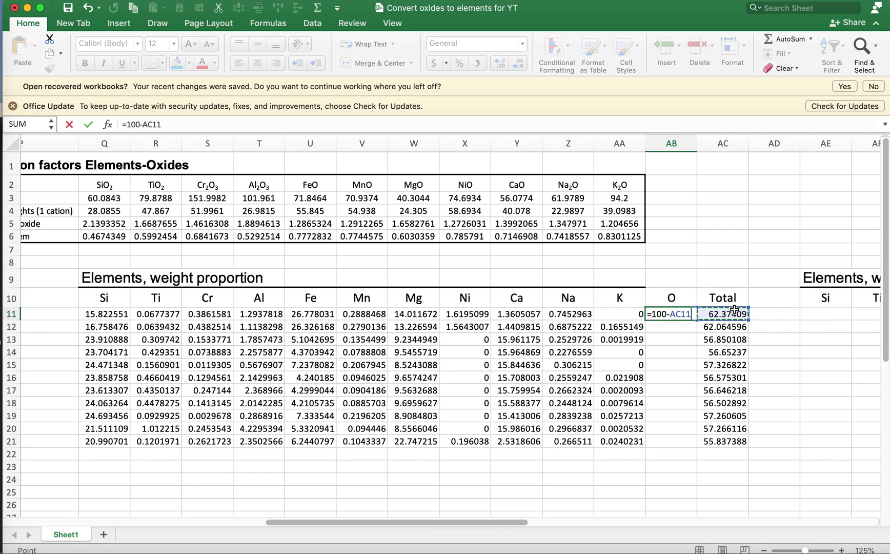
key(Return)
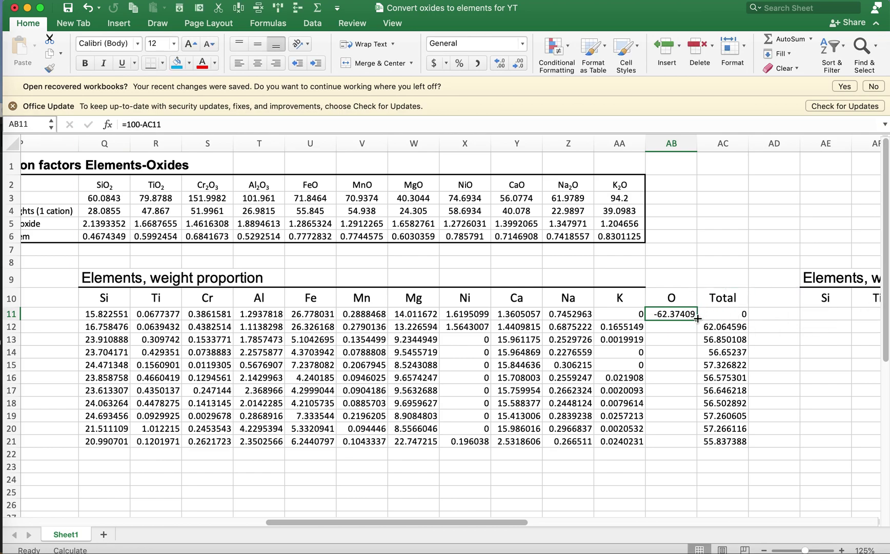
click(154, 125)
drag(165, 125, 126, 122)
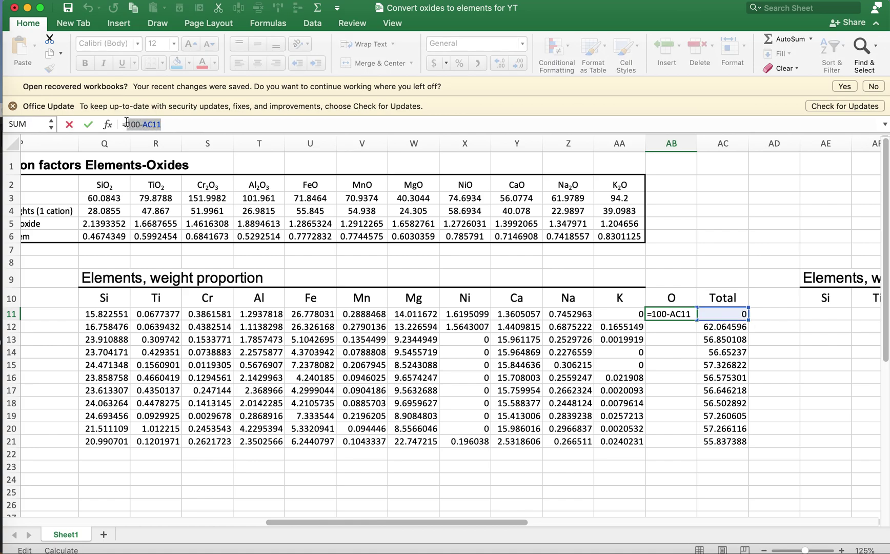
key(BackSpace)
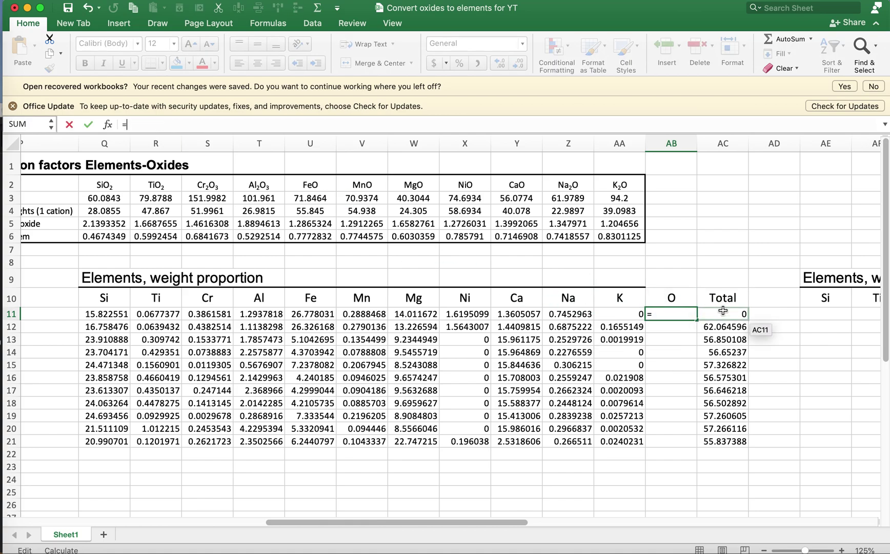
key(Return)
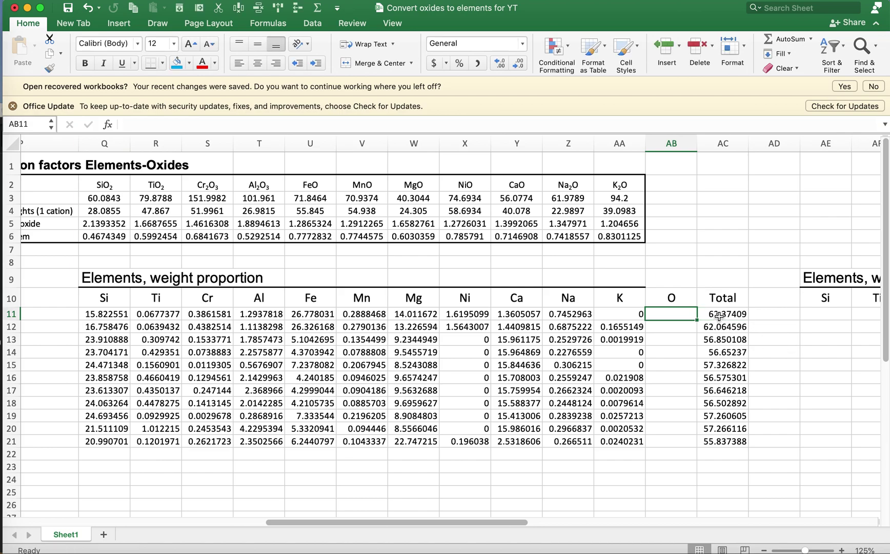
Correct the row 11 total to sum Q11:AA11 only and fill it down to row 21
click(720, 315)
click(164, 124)
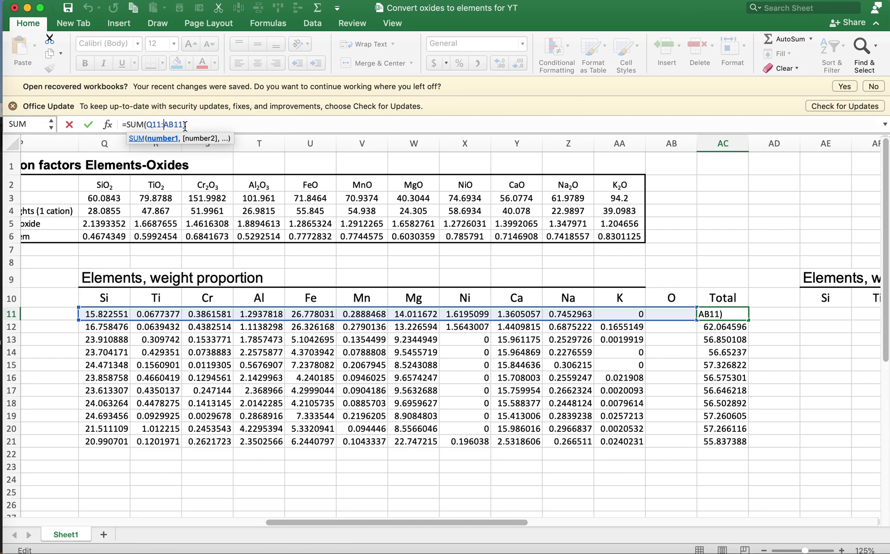
drag(185, 126, 150, 128)
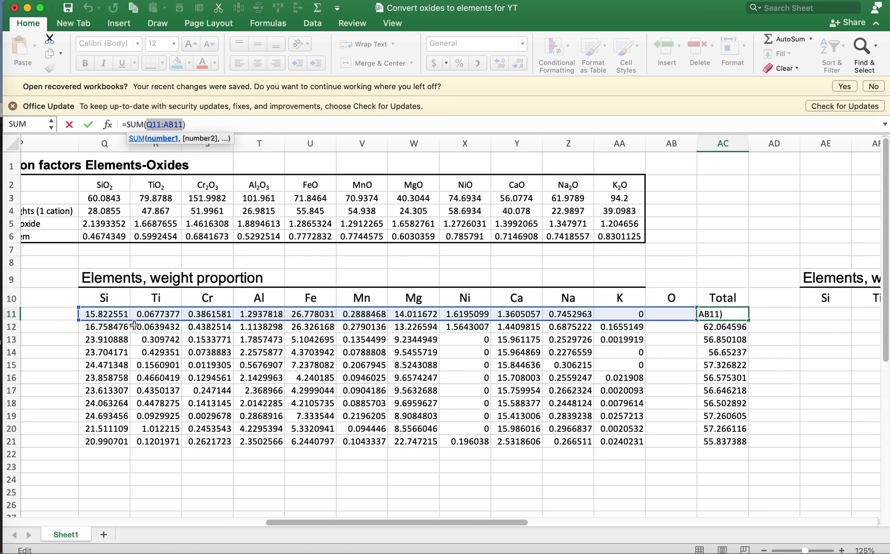
drag(108, 315, 605, 322)
key(Return)
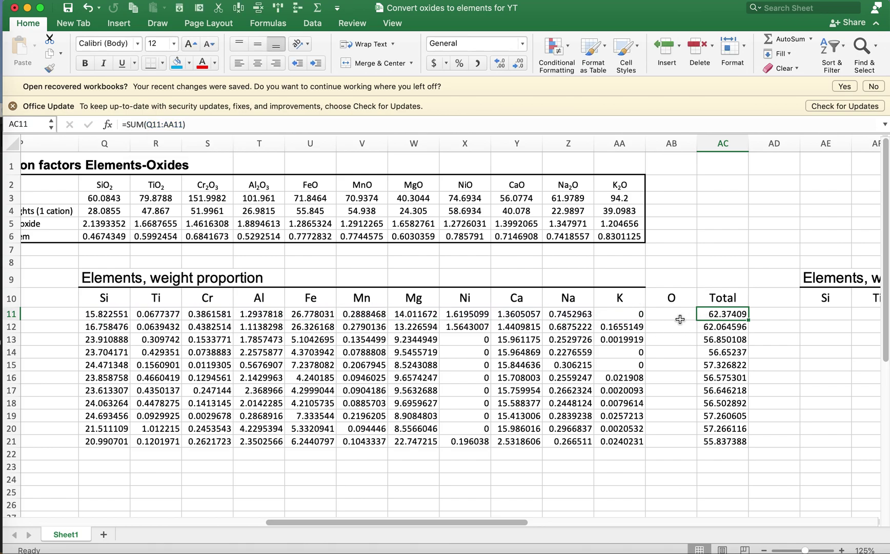
drag(749, 320, 737, 446)
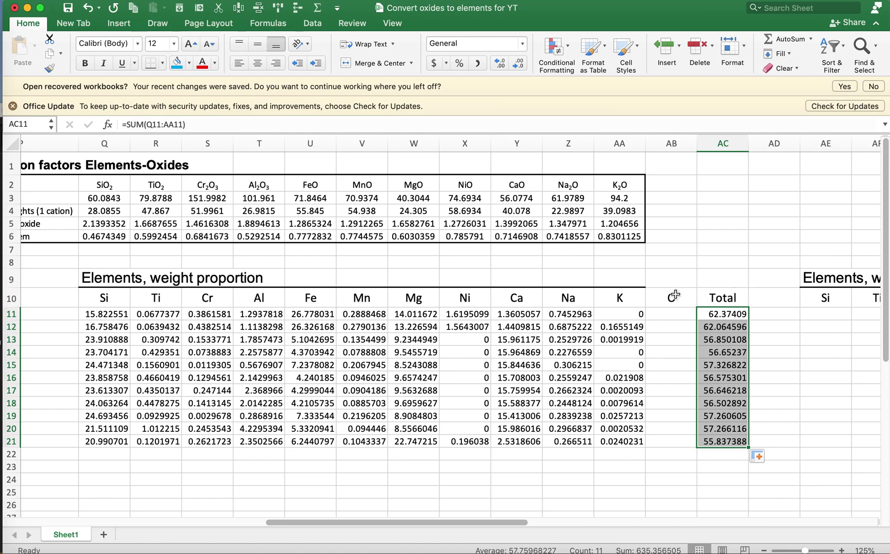
click(669, 314)
Re-enter the oxygen-by-difference formula =100-AC11 in AB11
click(718, 314)
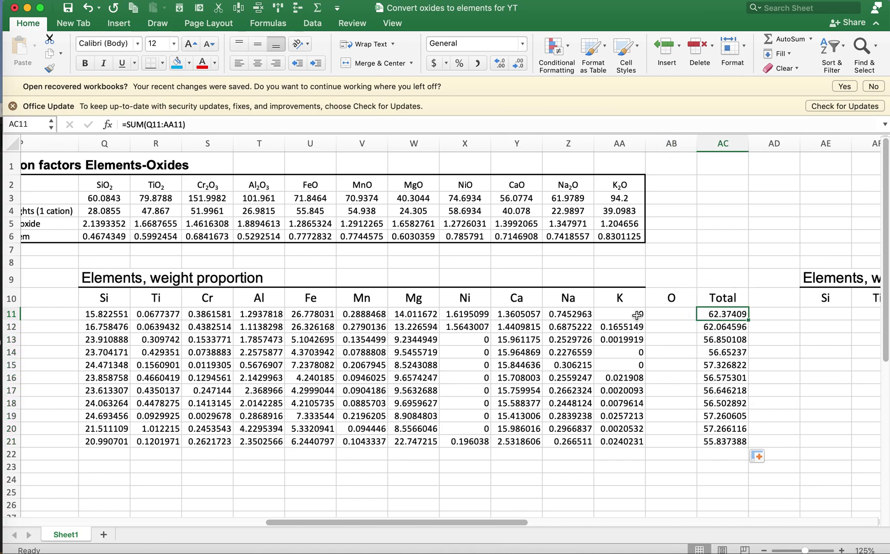
click(670, 315)
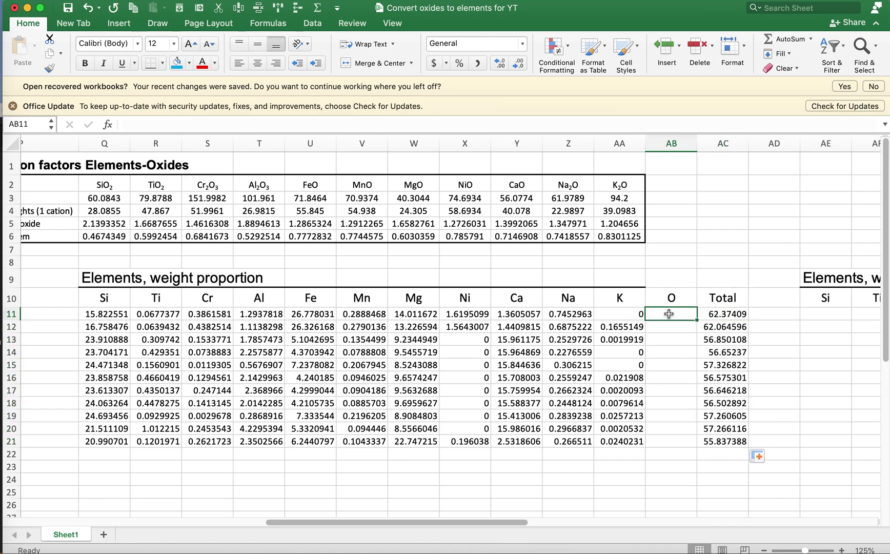
text(=100-)
click(721, 313)
key(Return)
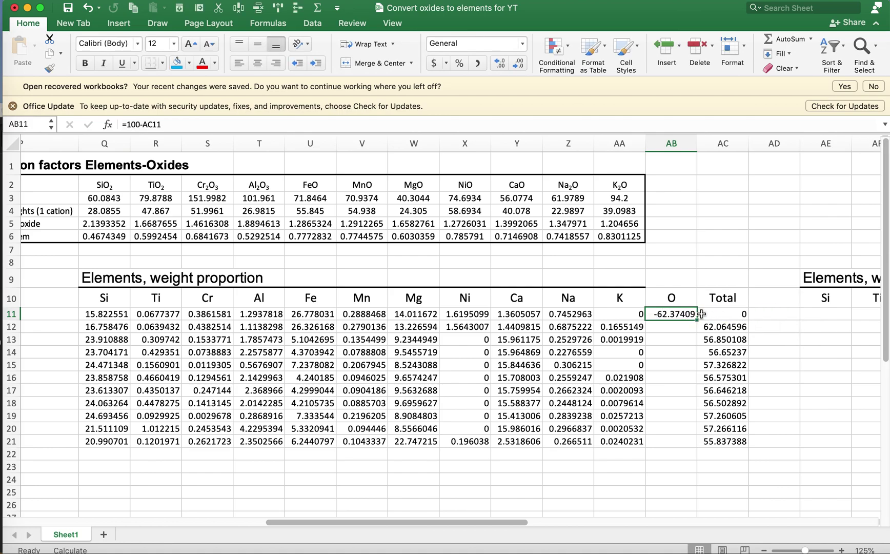
Fix the total's range to end at AA, excluding oxygen, and fill it down to row 21
click(728, 314)
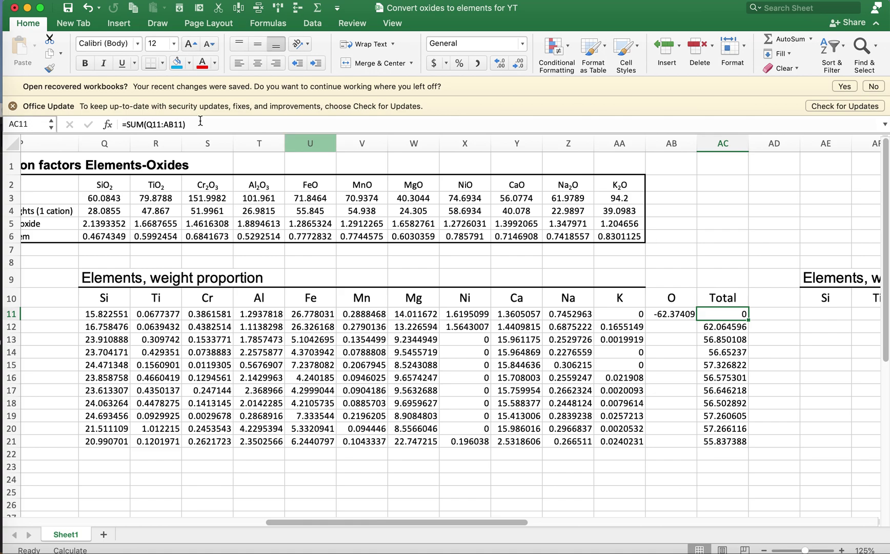
click(176, 124)
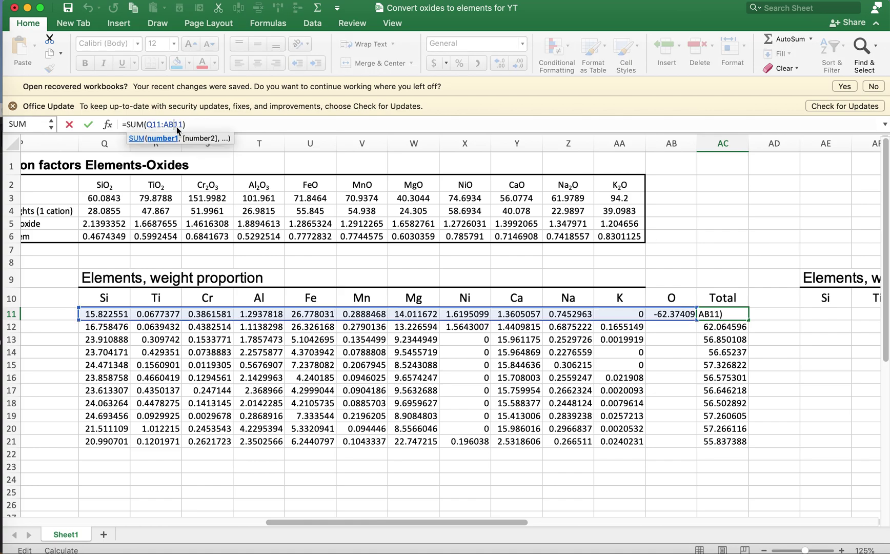
key(Escape)
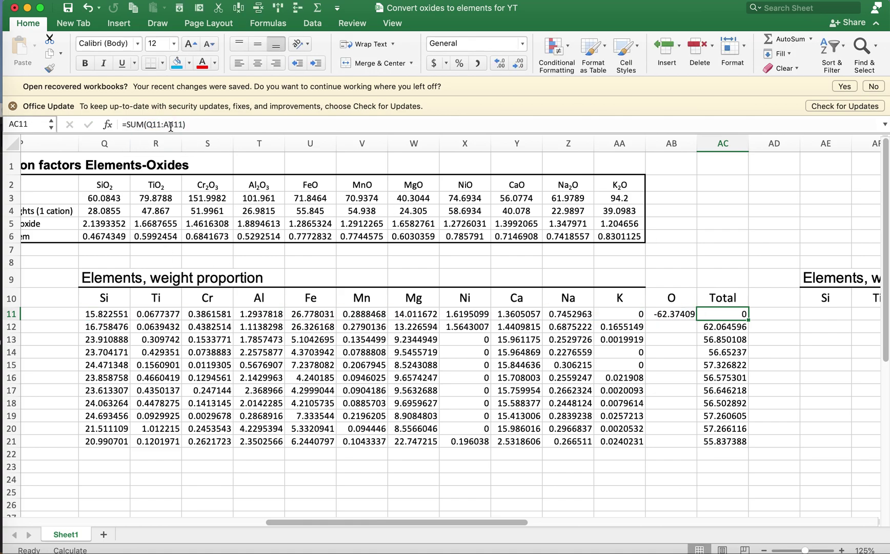
click(170, 124)
key(BackSpace)
text(A)
key(Return)
click(737, 315)
drag(748, 320, 742, 445)
Fill the oxygen formula down to AB21, giving 37.62591 to 44.162612
click(686, 315)
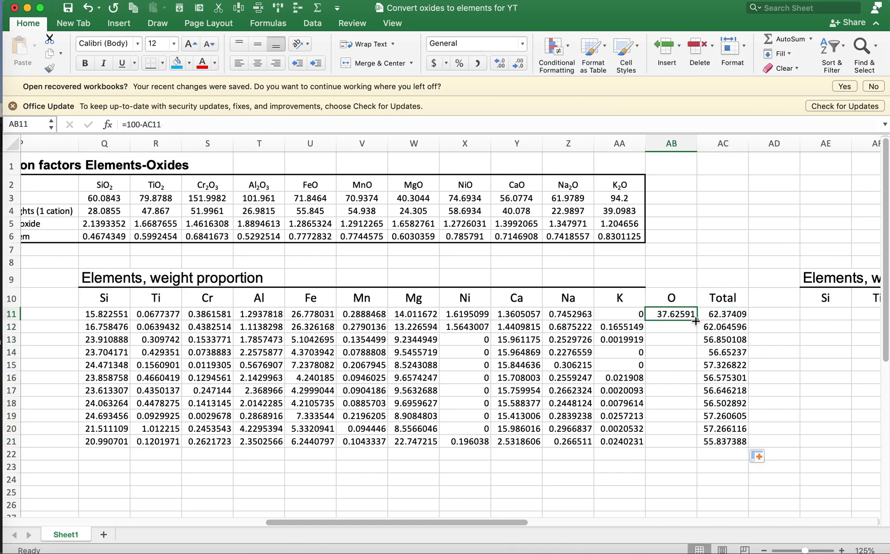
drag(697, 320, 684, 448)
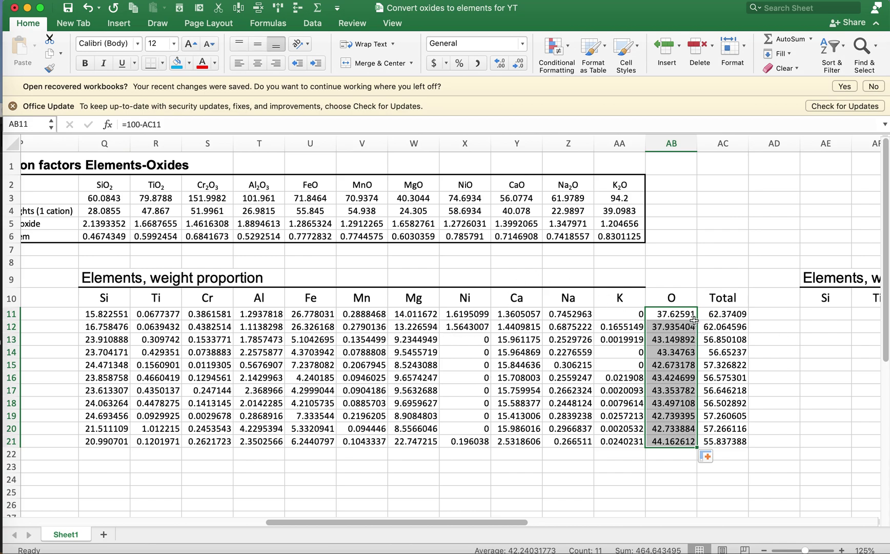
click(681, 312)
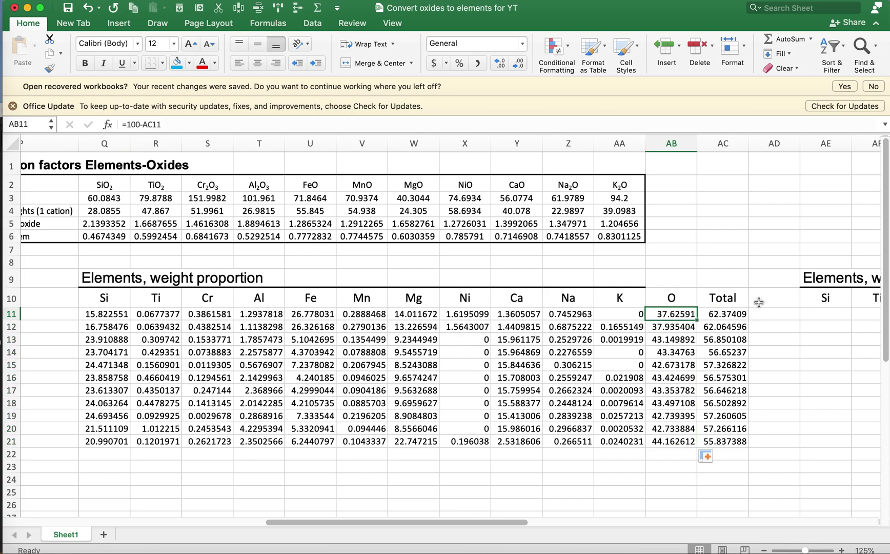
Label the cation totals 'Cation' in AC9 and add a 'Total' heading in AD10
click(728, 277)
text(Cation)
key(Return)
click(780, 281)
text(Total)
key(Return)
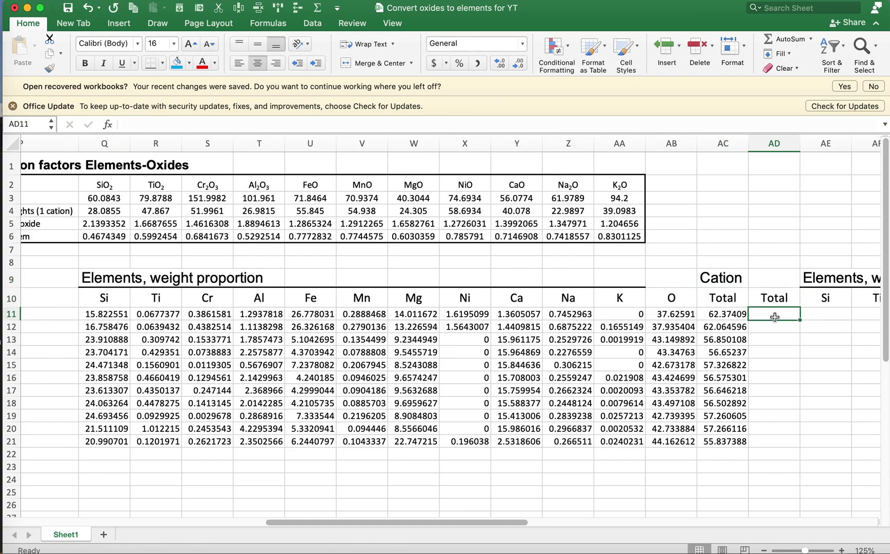
Enter =SUM(Q11:AB11) in AD11 and fill it down to row 21, giving 100 each
text(=sum)
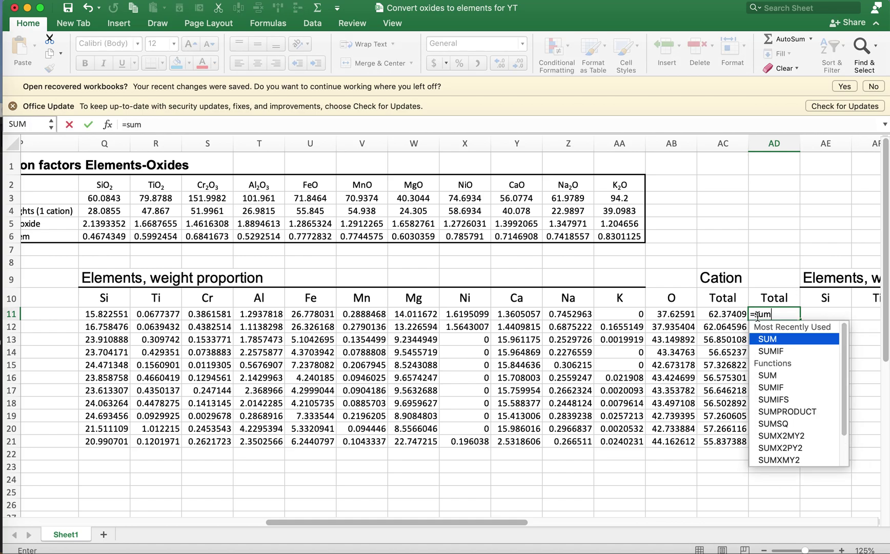
text(()
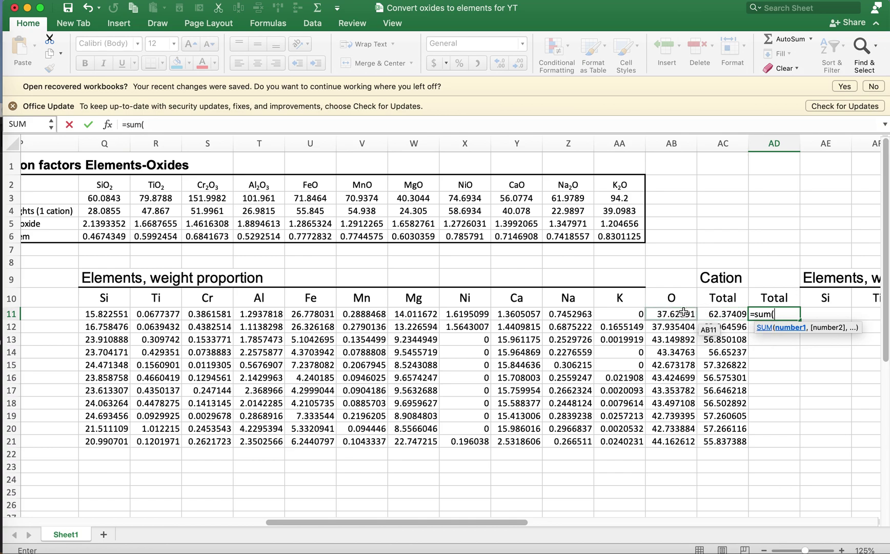
drag(689, 314, 105, 322)
key(Return)
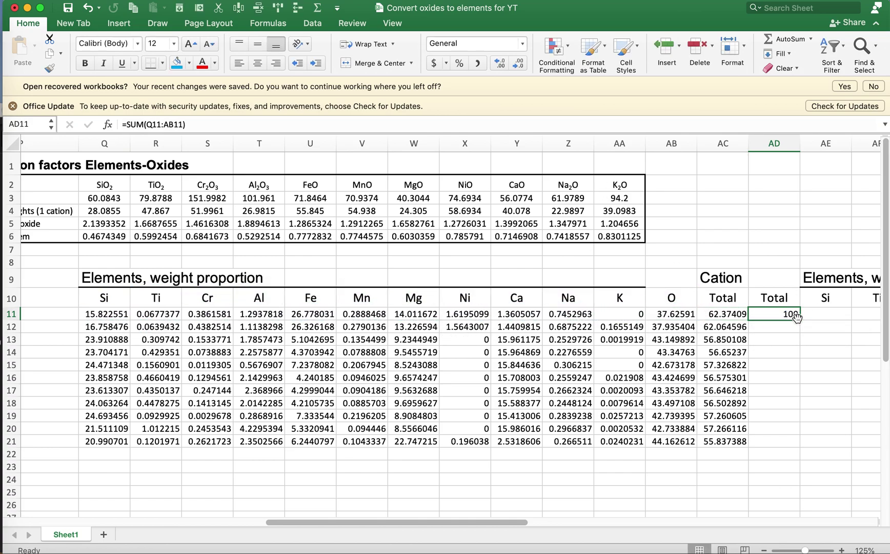
drag(799, 320, 783, 443)
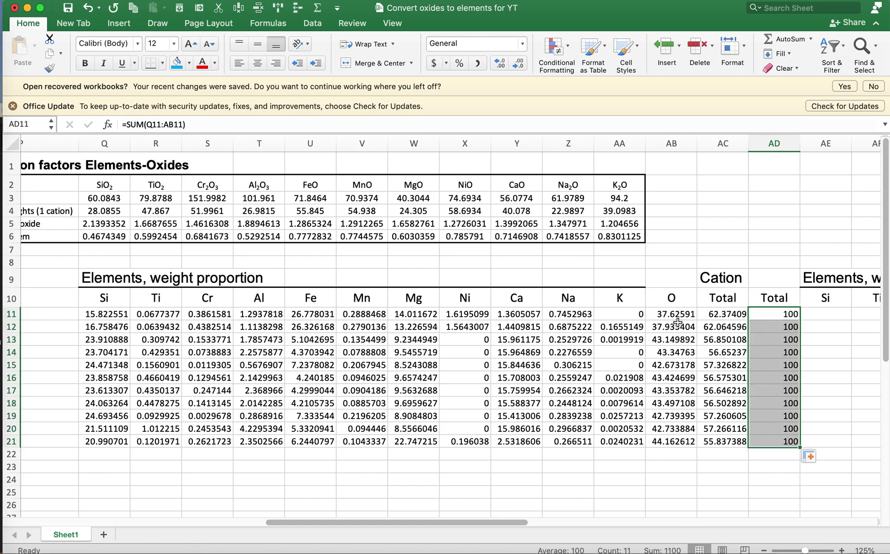
scroll(662, 321, left, 10)
drag(393, 309, 394, 437)
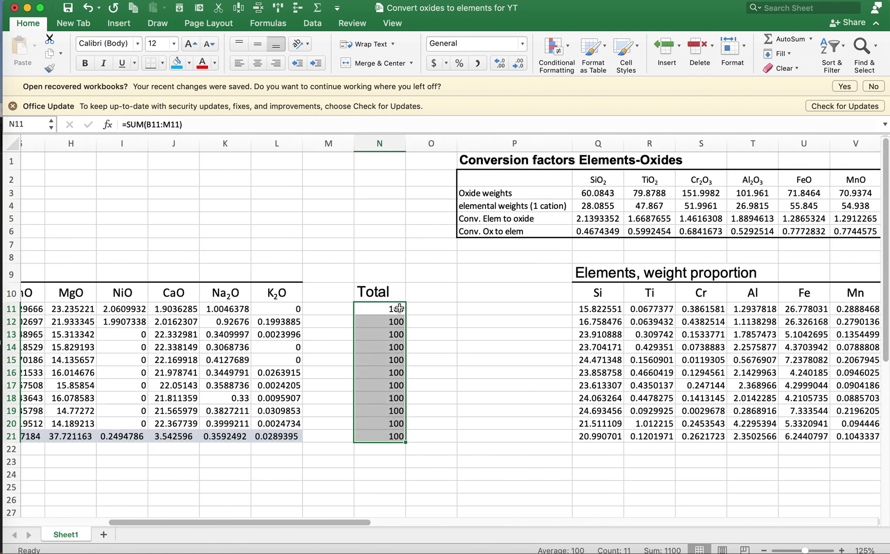
scroll(610, 335, right, 9)
scroll(617, 334, right, 1)
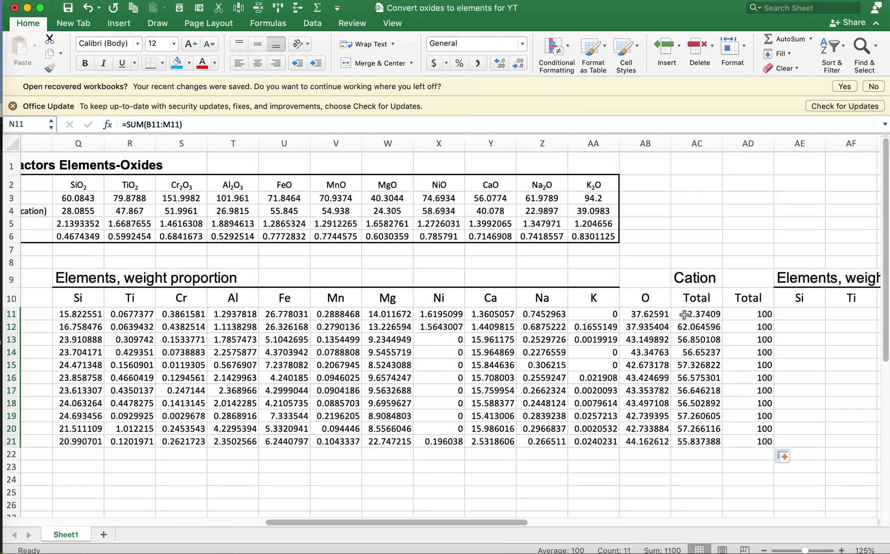
drag(645, 314, 645, 441)
click(636, 303)
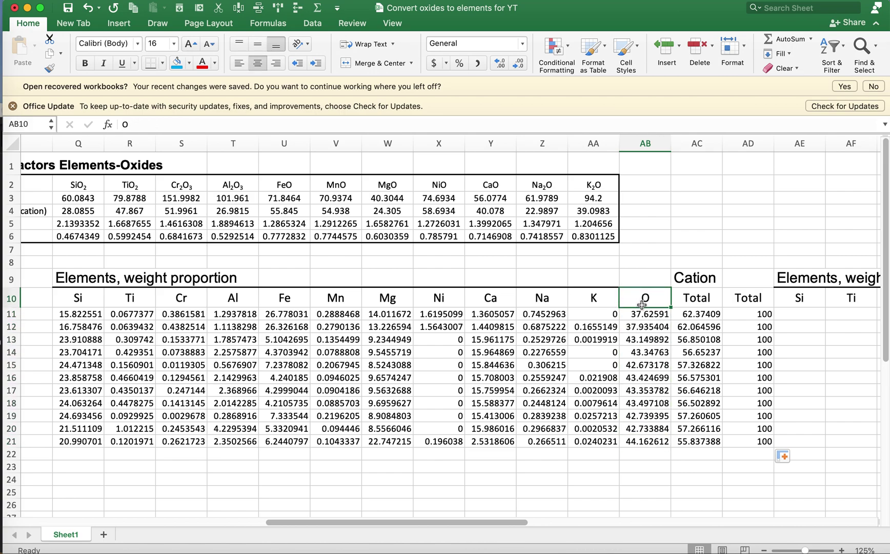
click(643, 314)
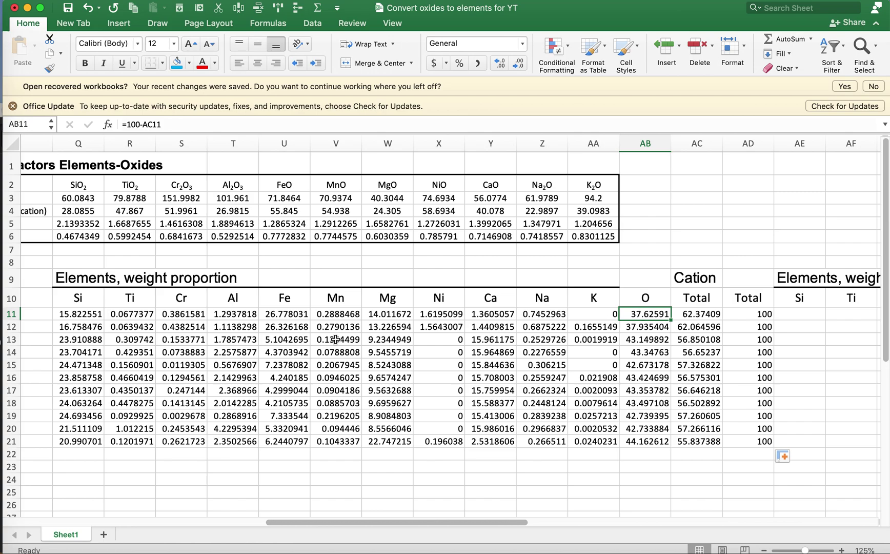
scroll(446, 380, left, 15)
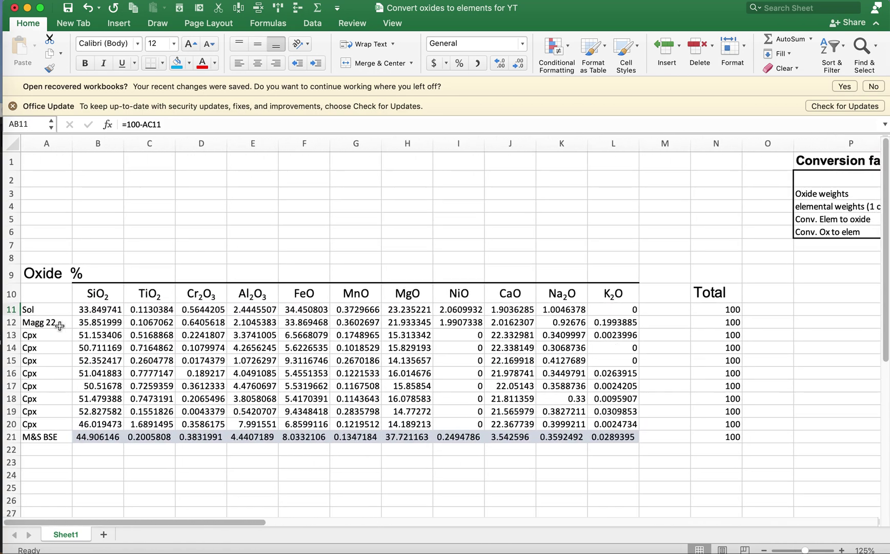
click(10, 309)
drag(9, 309, 12, 318)
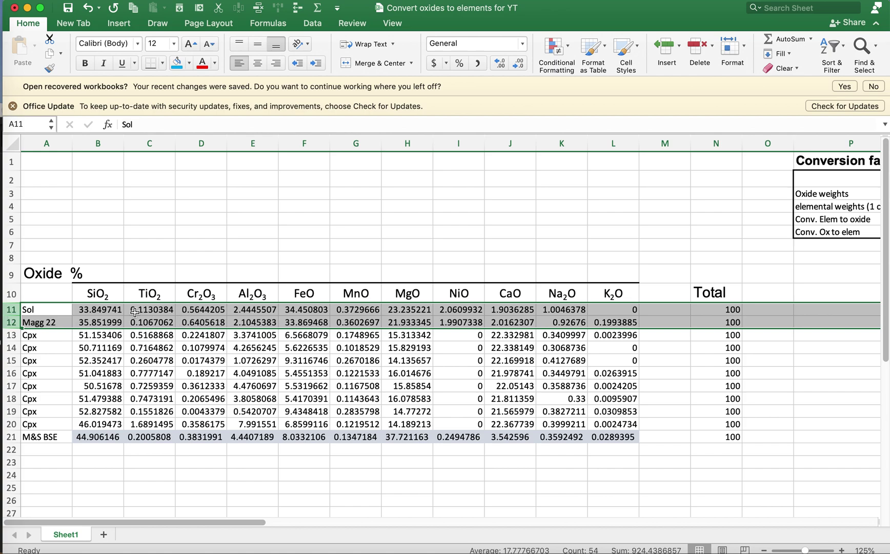
click(113, 309)
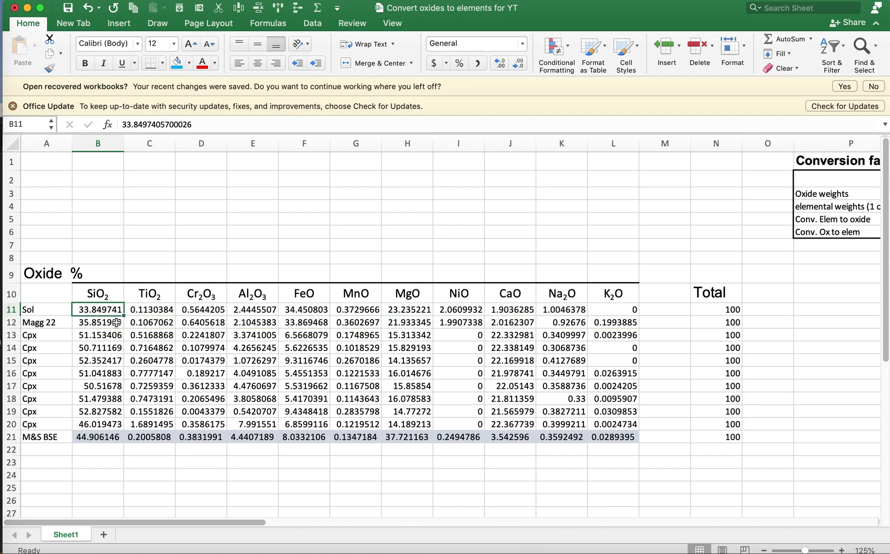
shift+click(622, 326)
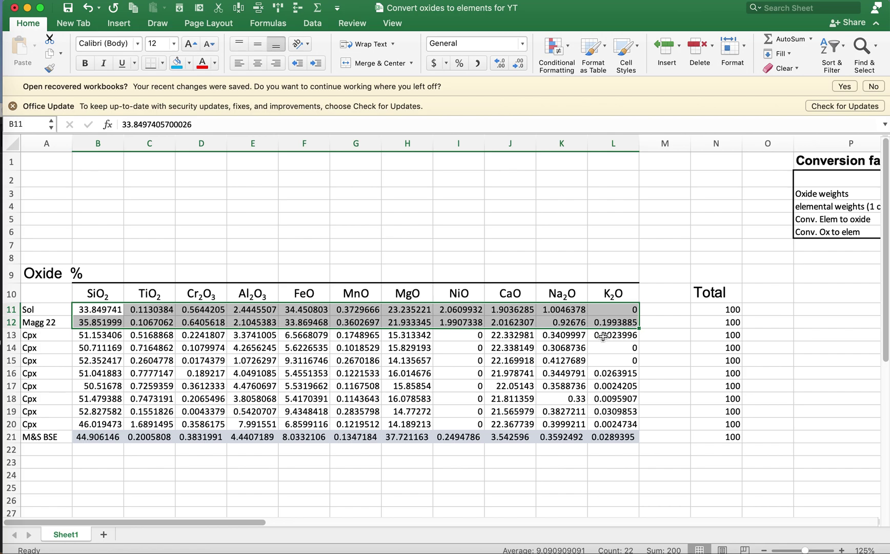
scroll(604, 336, right, 2)
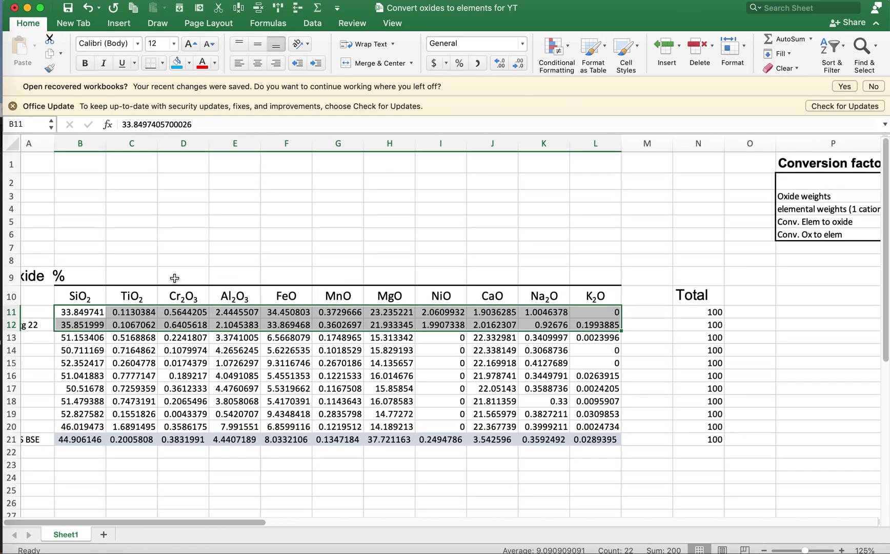
click(91, 299)
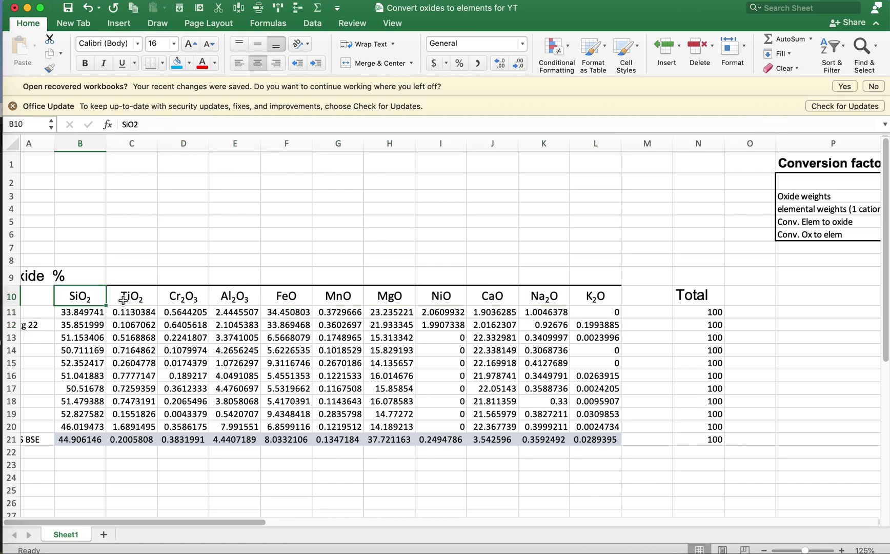
scroll(528, 343, right, 15)
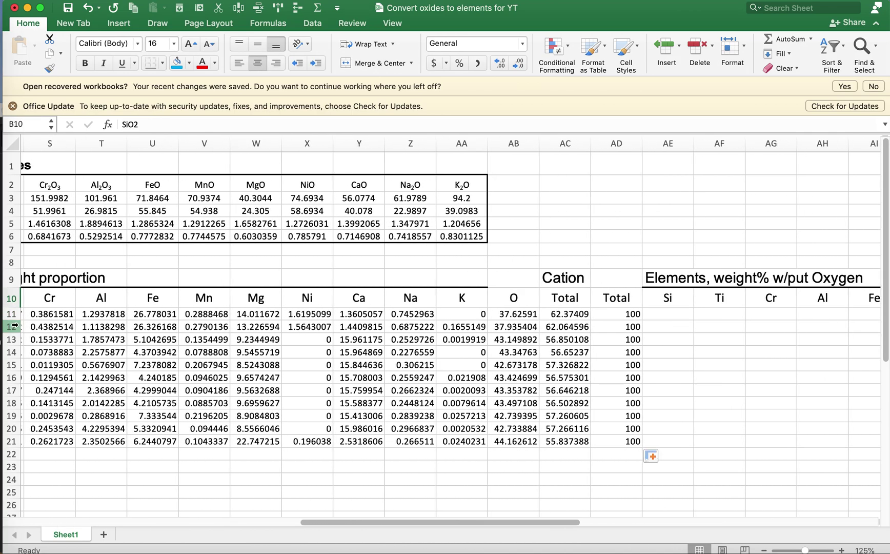
Fill rows 11 and 12 yellow, then check a cation total and their oxygen values
click(13, 314)
drag(12, 315, 12, 327)
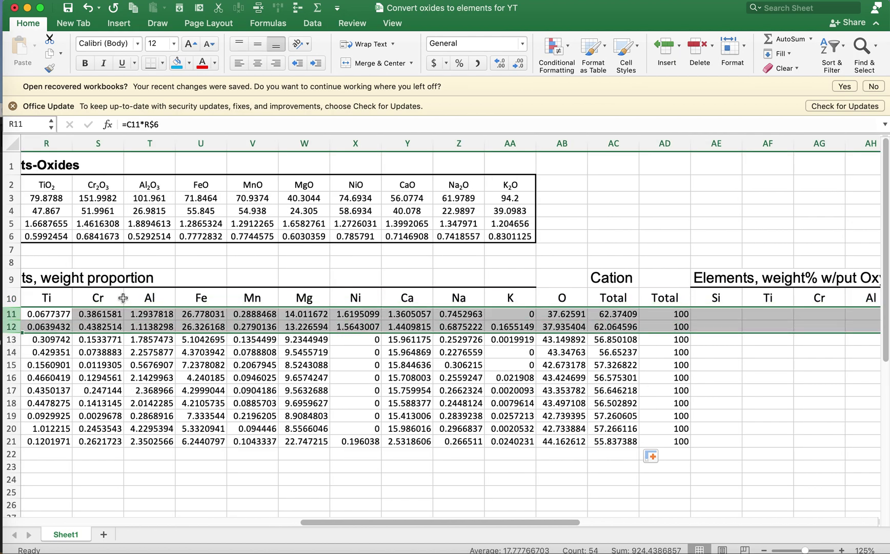
click(190, 63)
click(215, 208)
click(613, 341)
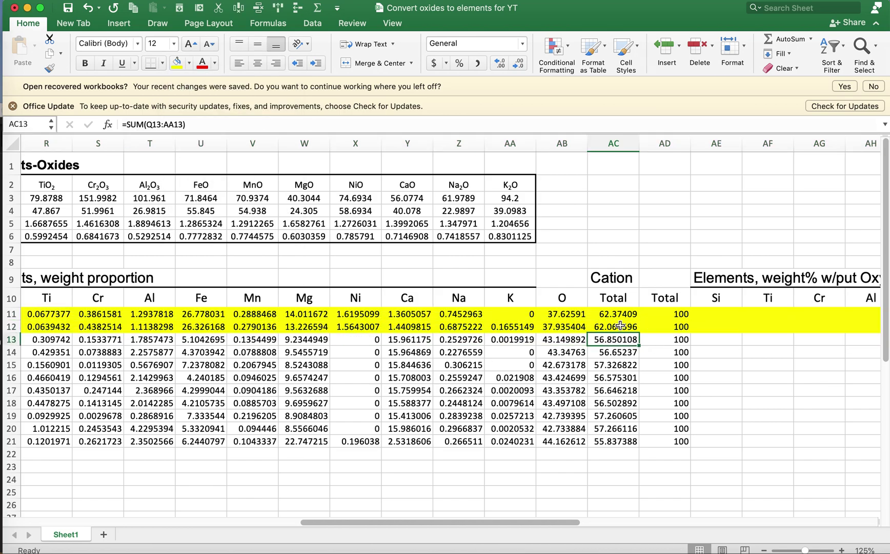
drag(559, 314, 561, 323)
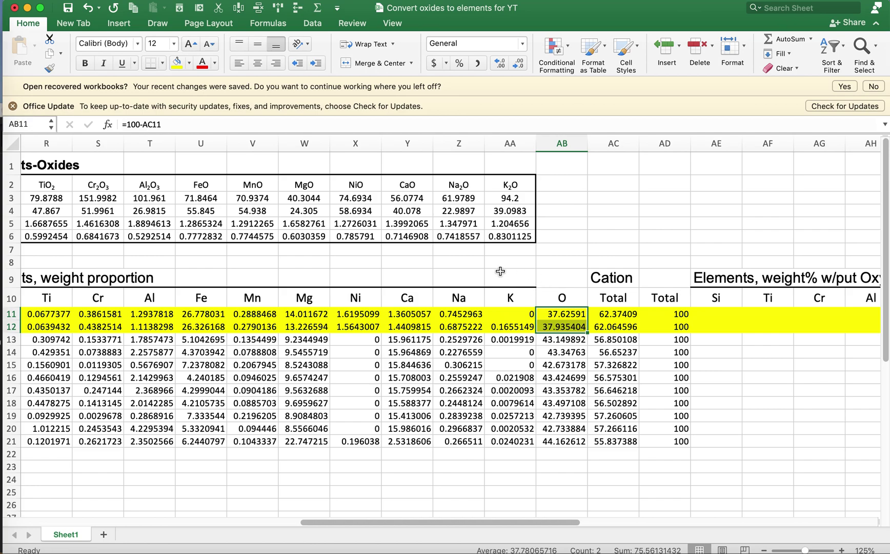
scroll(518, 343, left, 3)
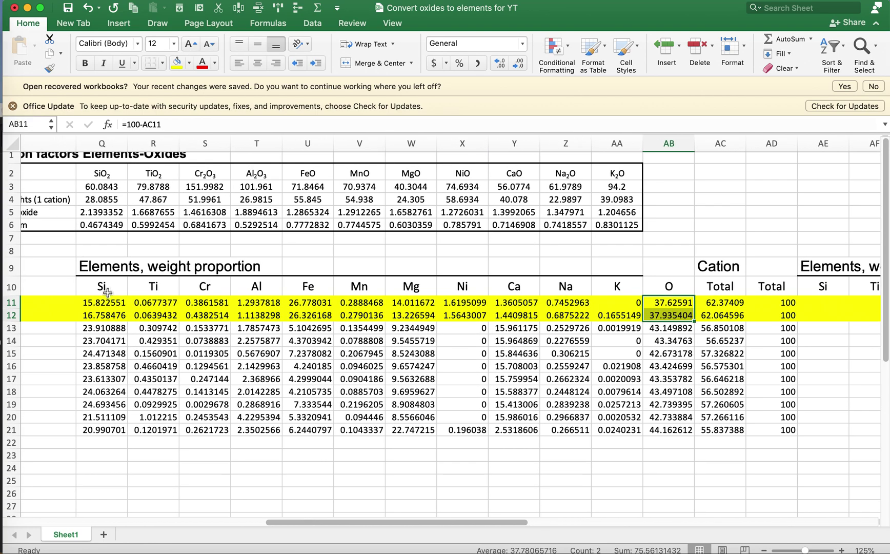
drag(107, 291, 640, 302)
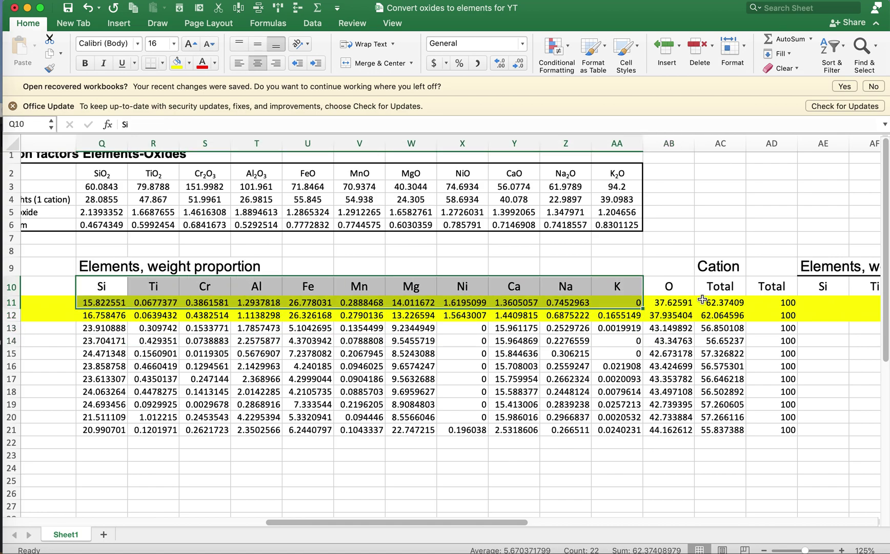
click(675, 289)
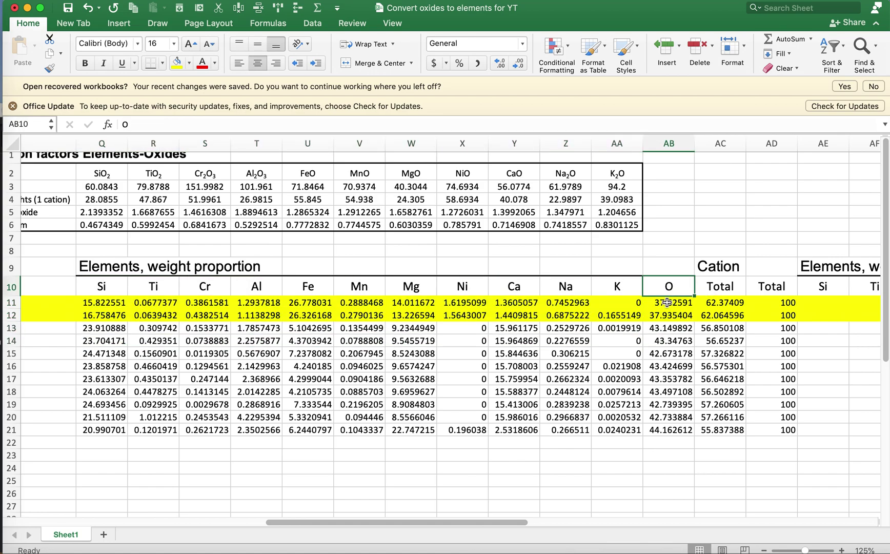
click(667, 302)
click(660, 264)
text(70)
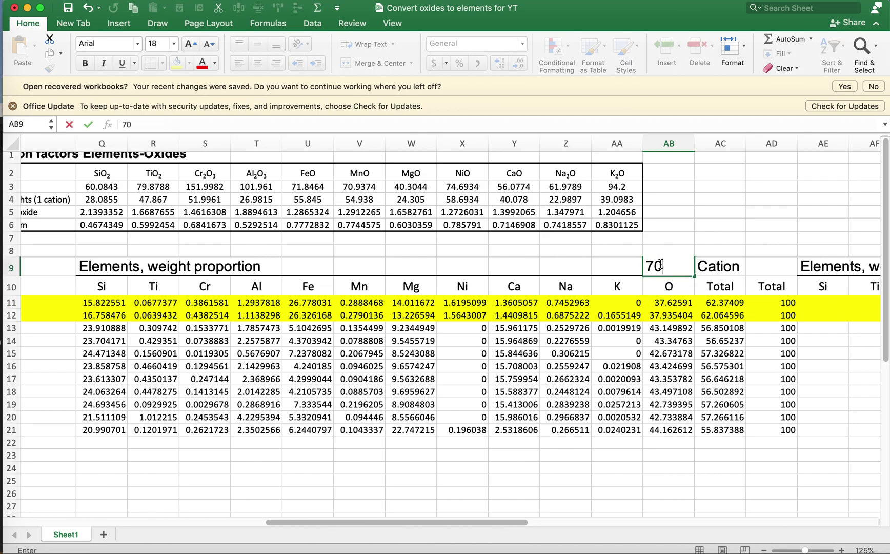
text(%)
key(Return)
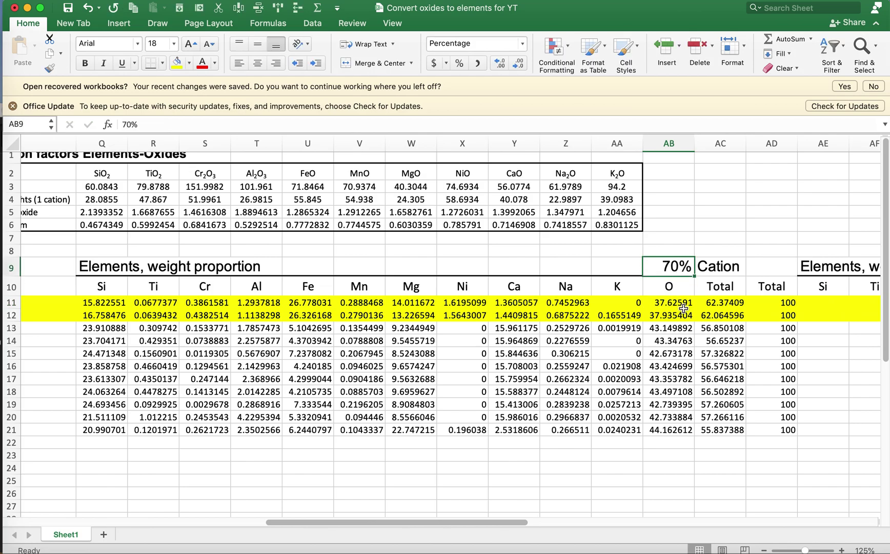
drag(677, 303, 681, 315)
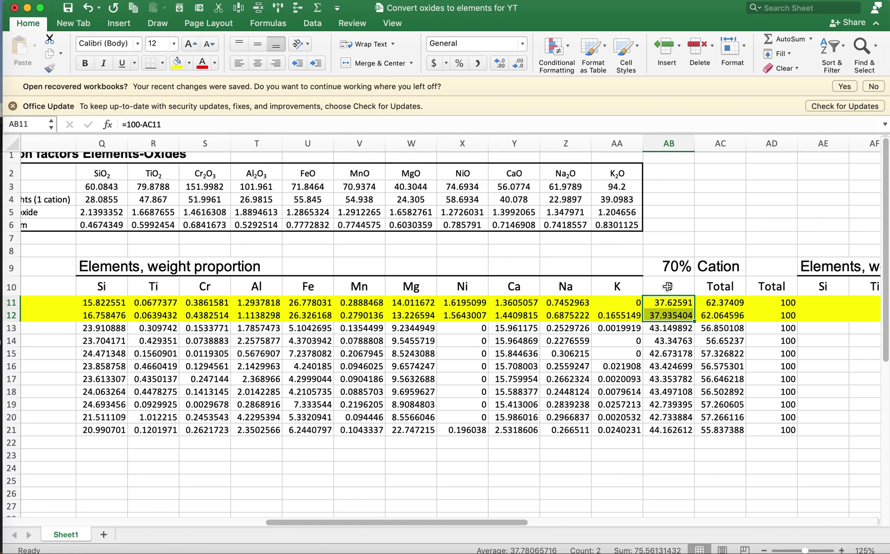
drag(669, 286, 116, 289)
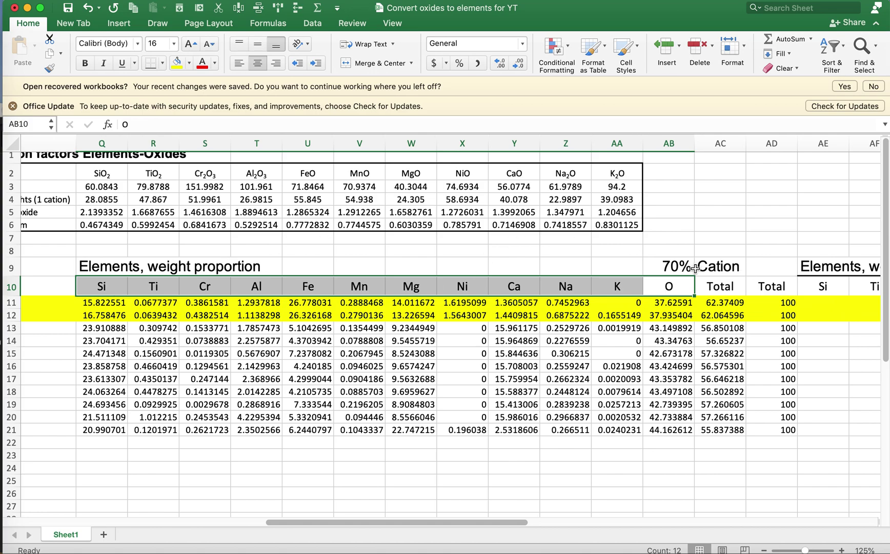
click(675, 267)
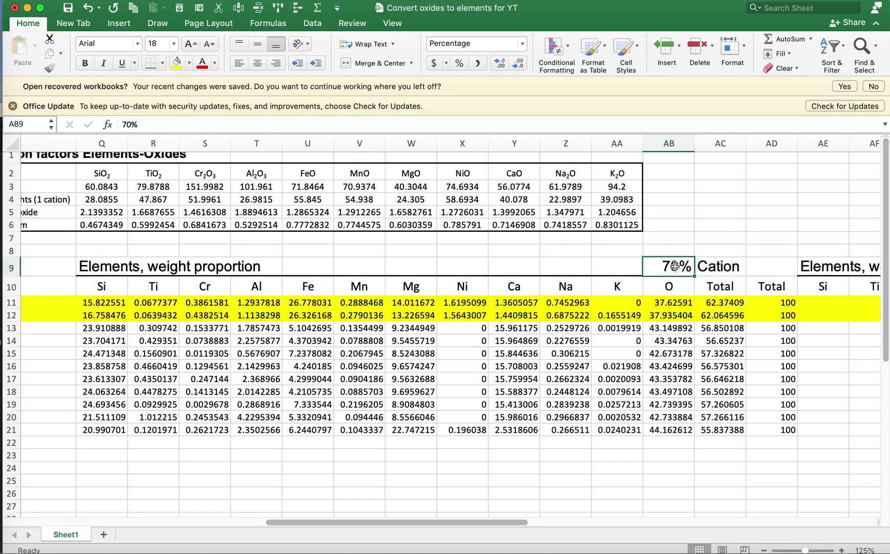
drag(653, 287, 142, 260)
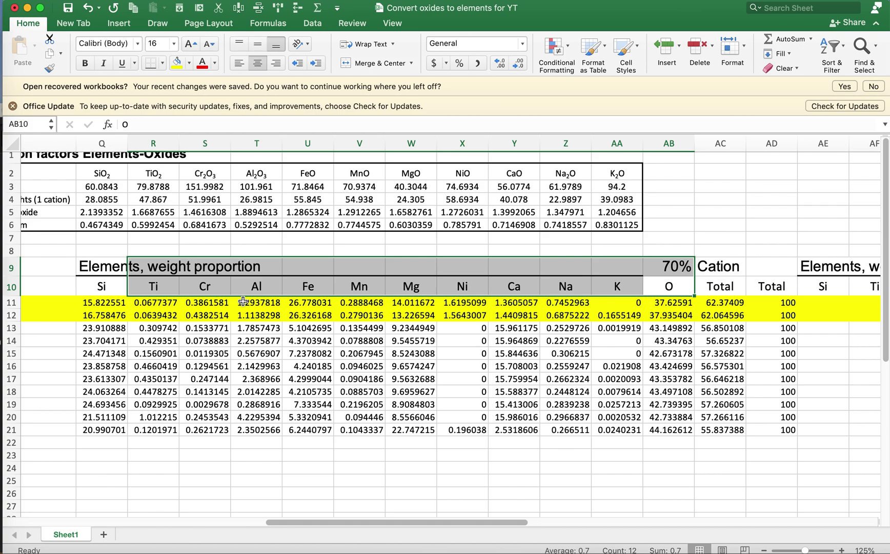
drag(97, 287, 678, 285)
click(678, 267)
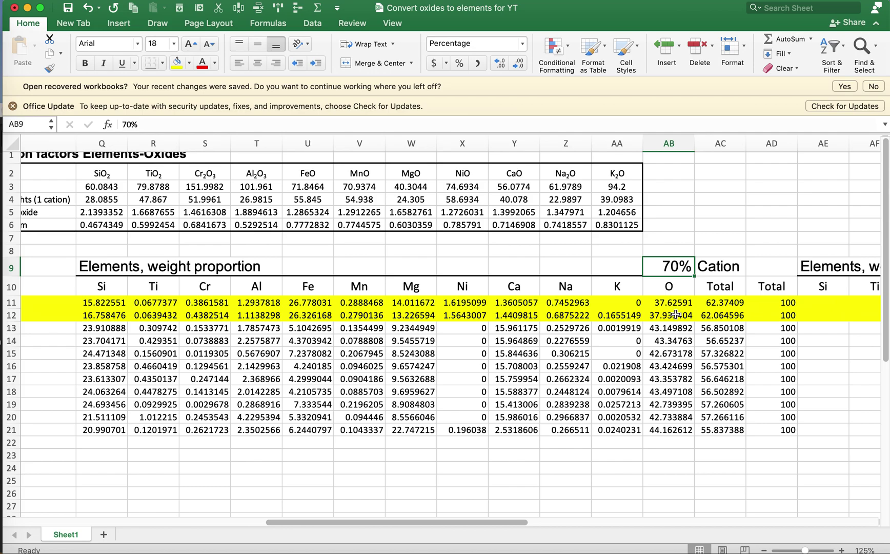
click(679, 307)
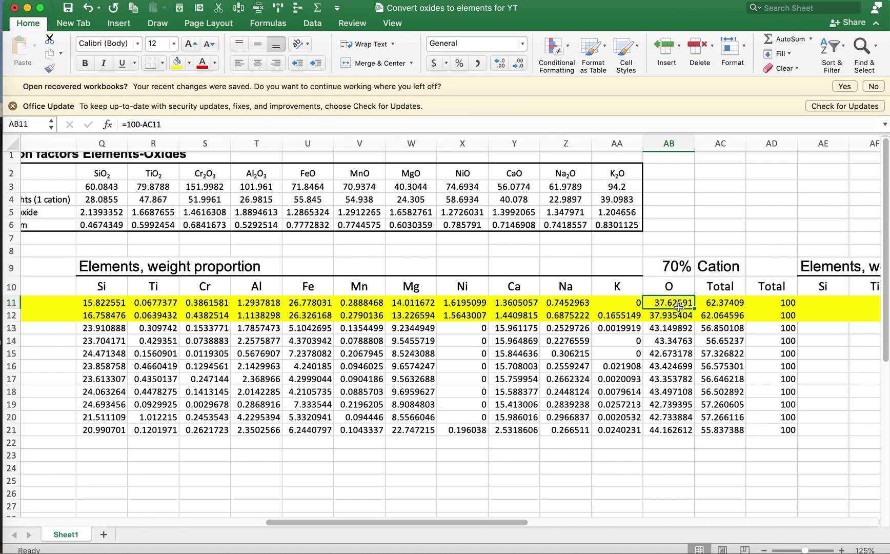
click(102, 207)
drag(102, 207, 615, 225)
scroll(380, 253, up, 1)
scroll(380, 252, left, 2)
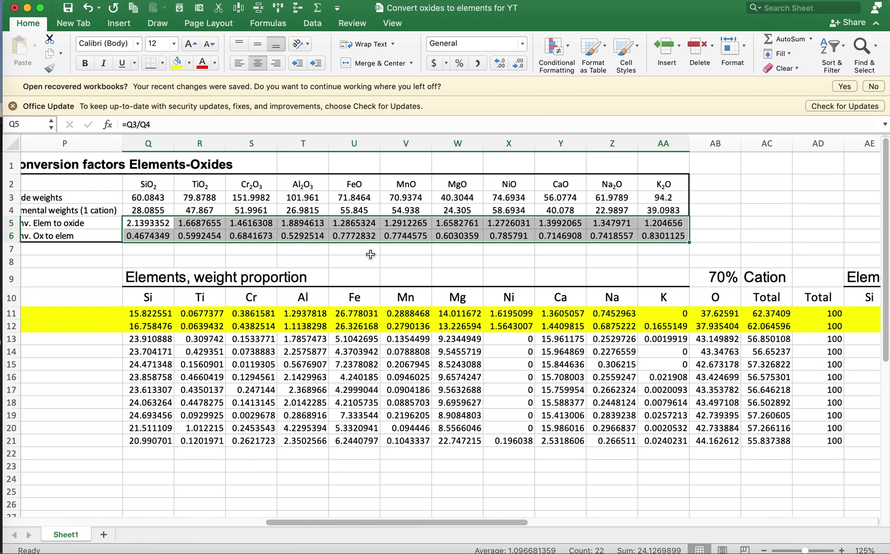
click(162, 300)
key(Right)
key(Right)
key(Right)
key(Right)
key(Right)
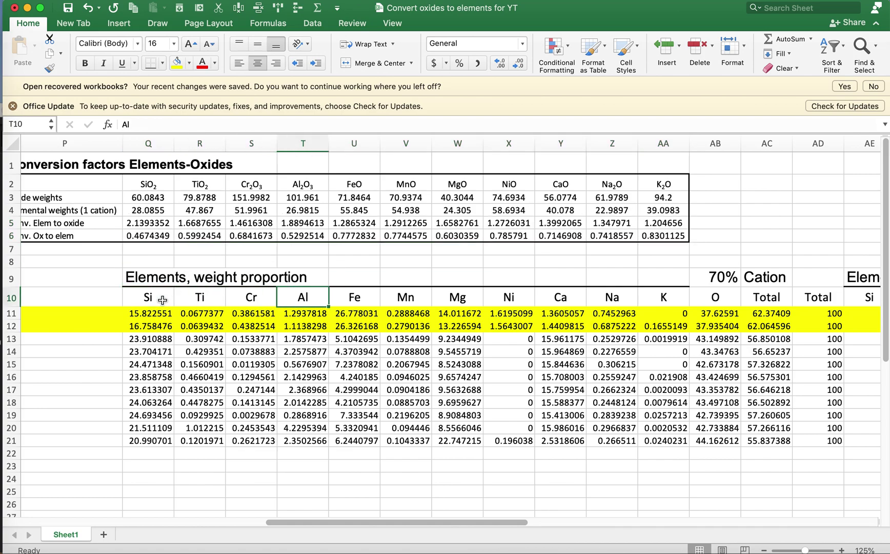
key(Right)
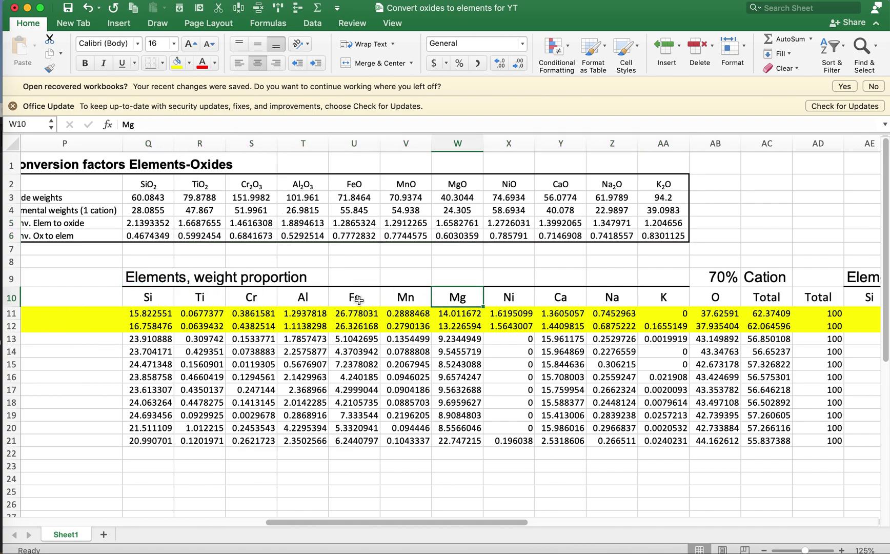
click(357, 298)
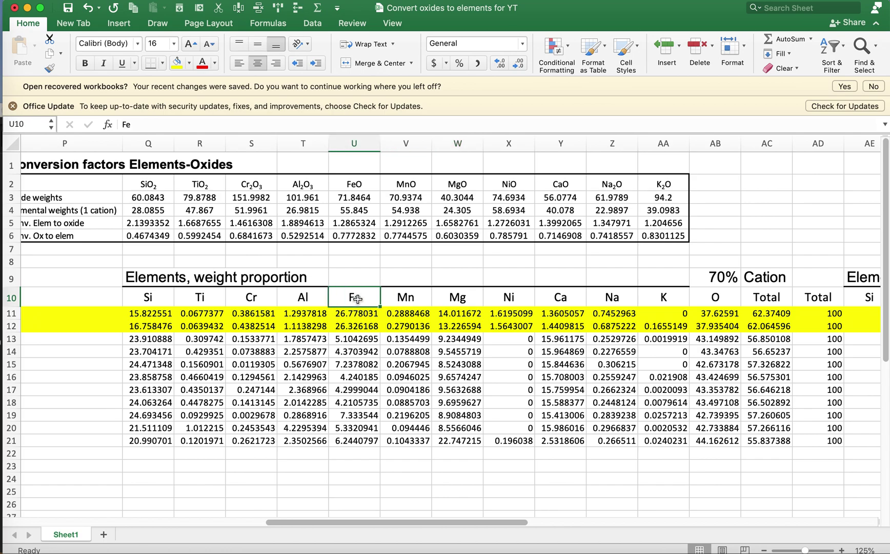
click(366, 184)
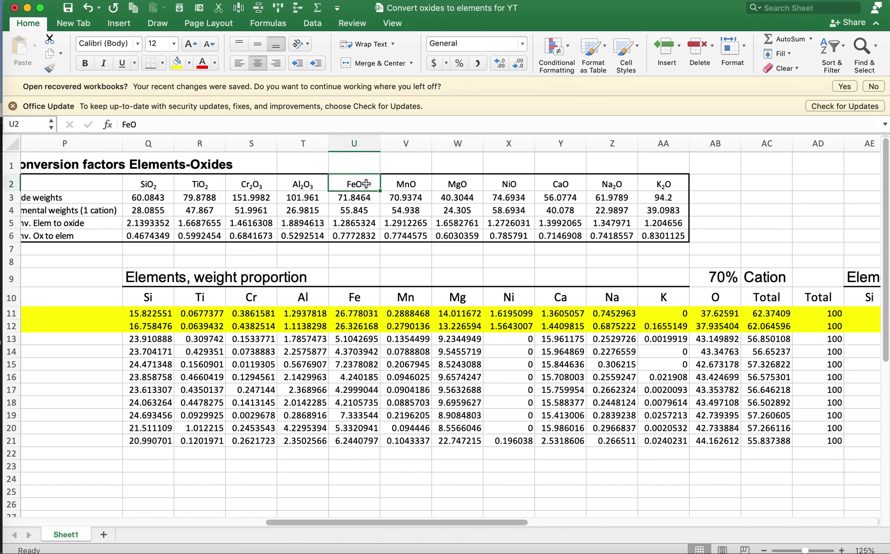
click(728, 313)
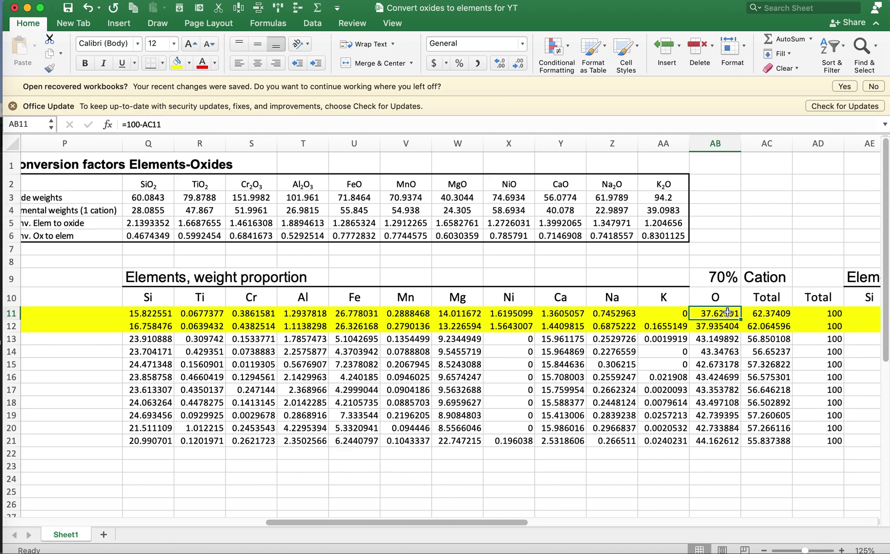
drag(149, 297, 681, 292)
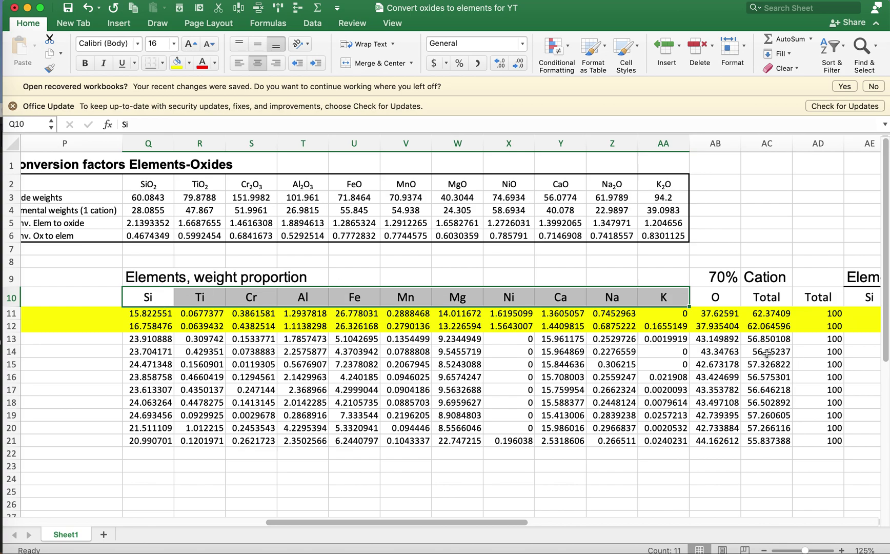
drag(724, 313, 723, 323)
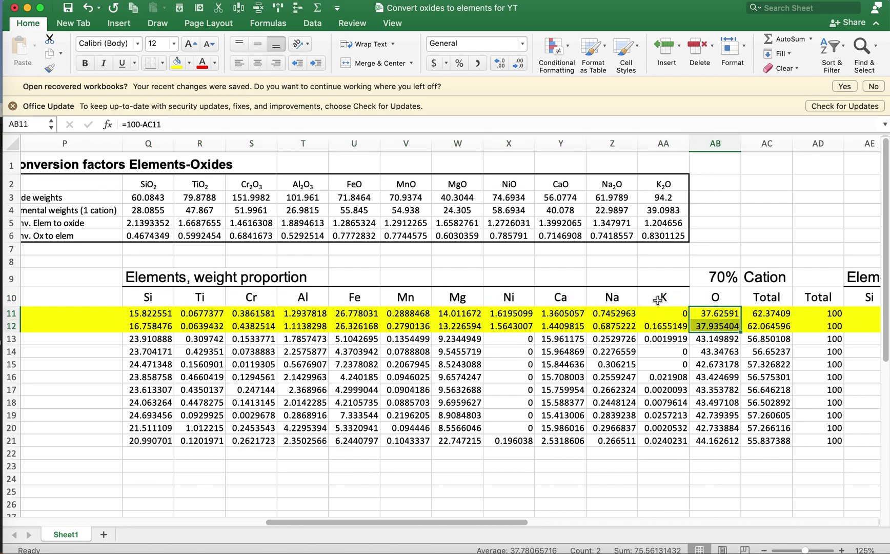
drag(659, 299, 157, 293)
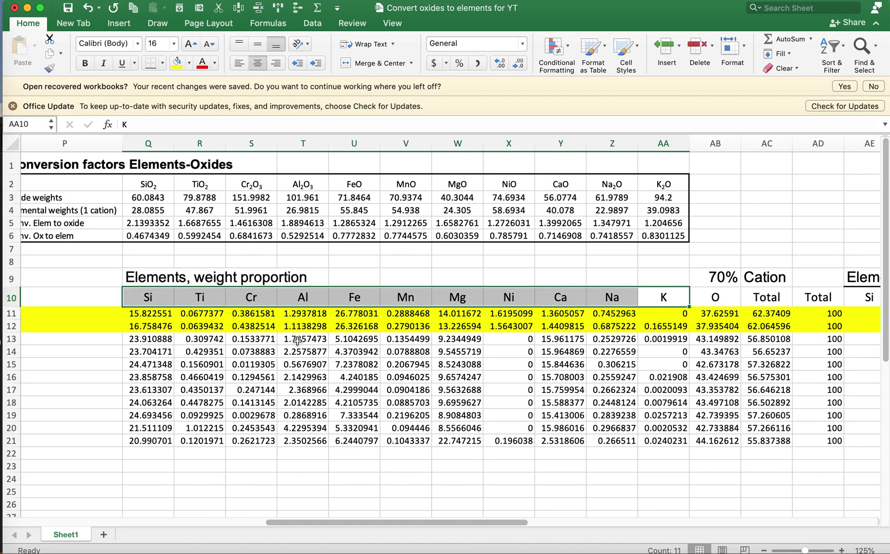
click(147, 185)
drag(147, 185, 667, 185)
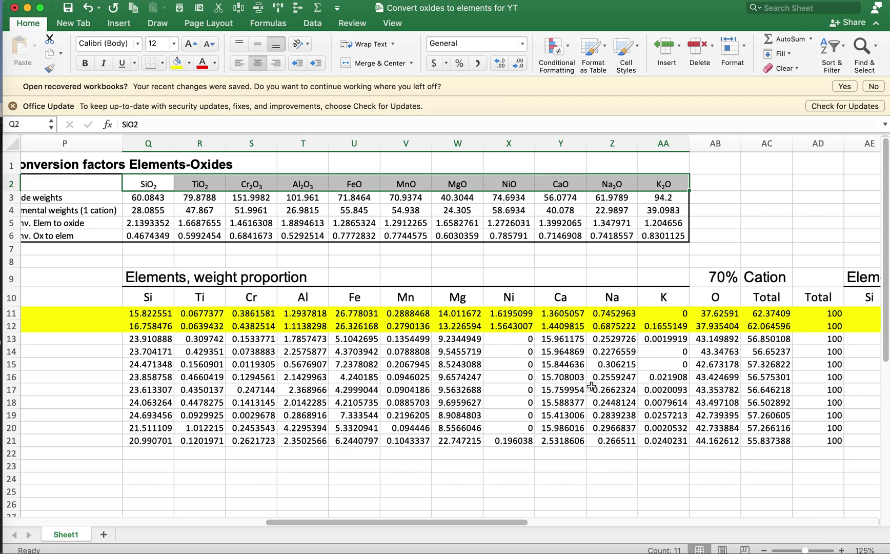
scroll(591, 386, left, 15)
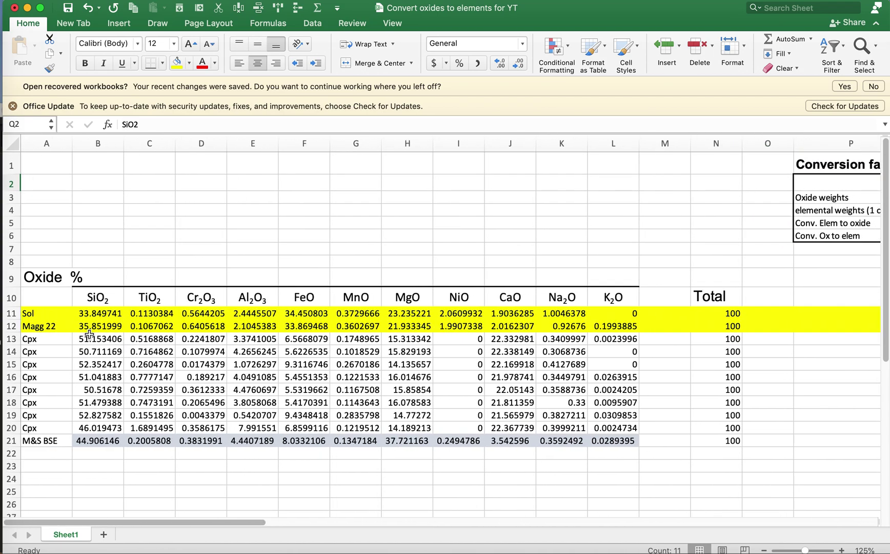
drag(90, 335, 621, 428)
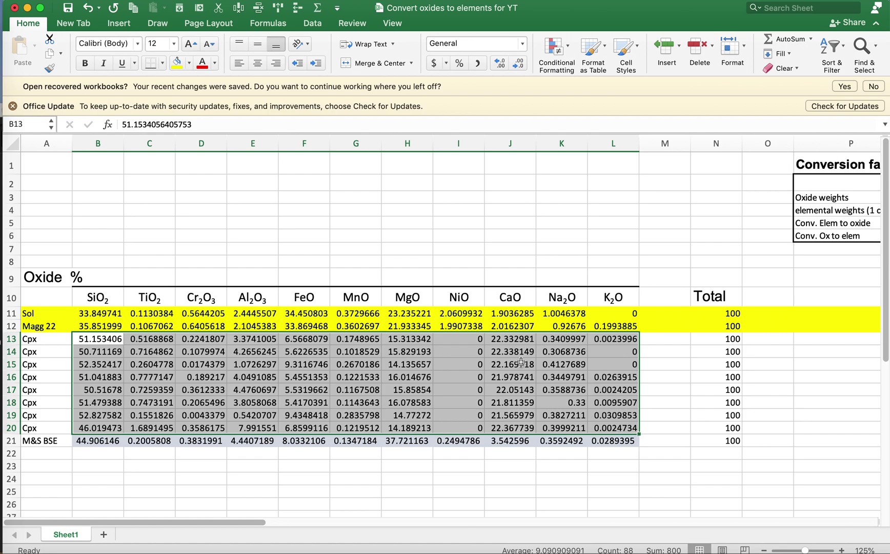
click(251, 300)
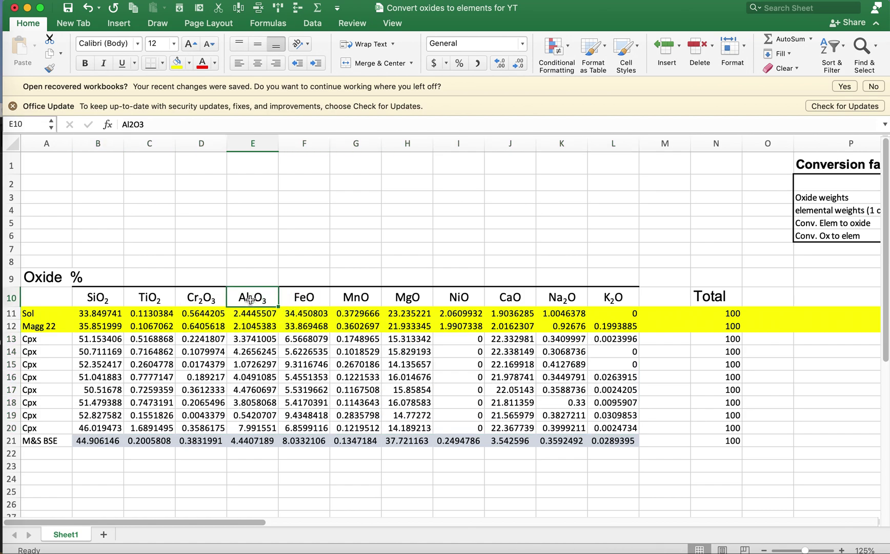
click(306, 300)
click(374, 300)
click(414, 301)
scroll(401, 378, right, 2)
scroll(400, 378, right, 10)
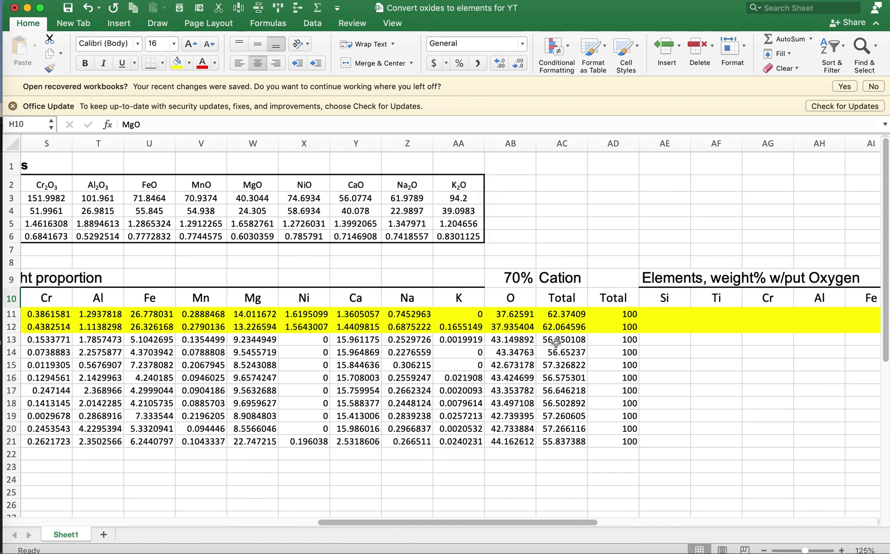
drag(556, 342, 563, 425)
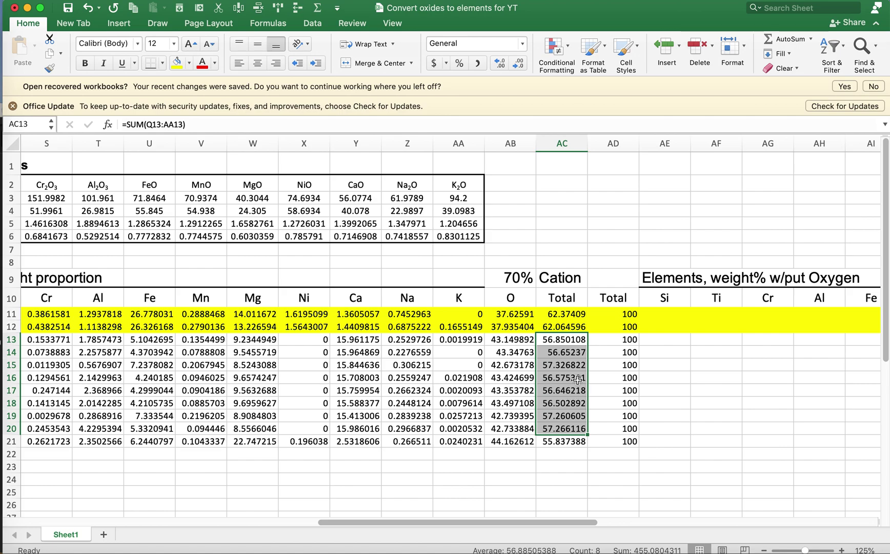
scroll(559, 355, left, 3)
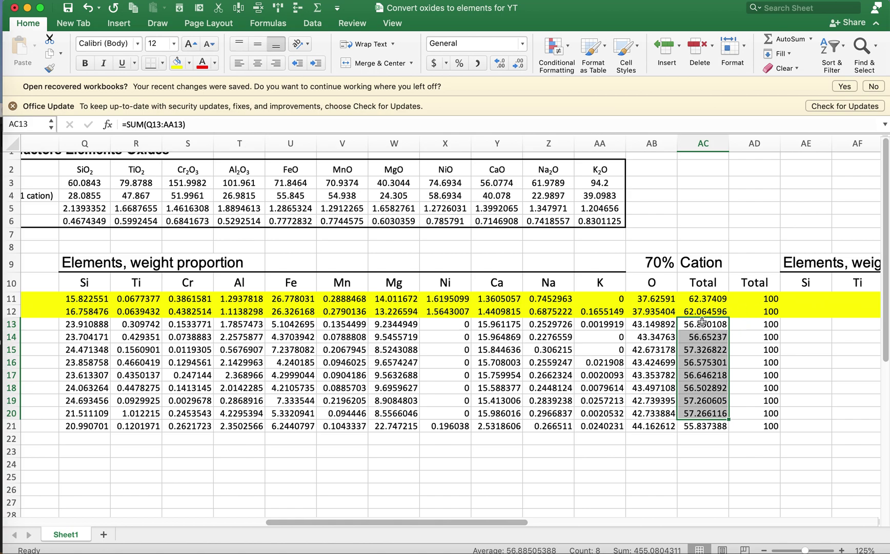
drag(703, 324, 701, 413)
mouse_move(92, 172)
mouse_down()
mouse_move(558, 164)
mouse_move(77, 172)
mouse_move(85, 172)
mouse_up()
click(350, 171)
click(302, 169)
click(241, 169)
click(185, 170)
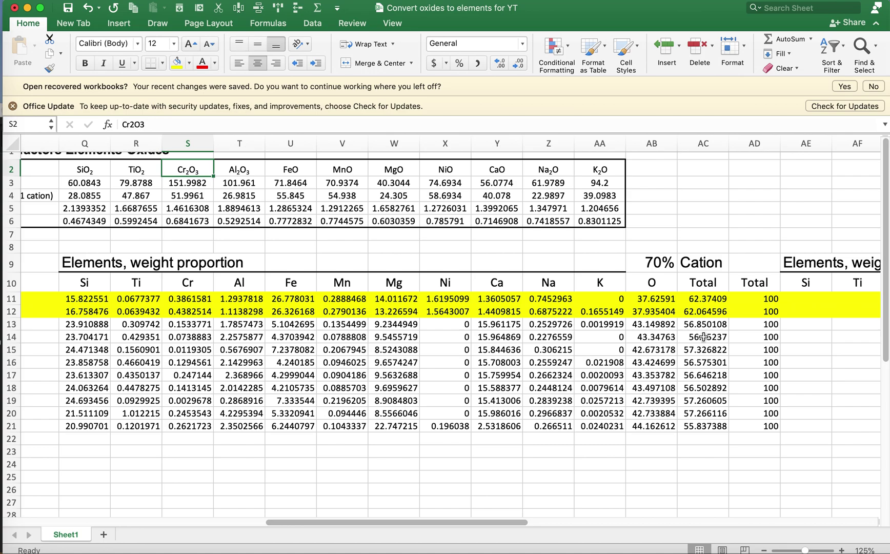
click(707, 325)
drag(704, 341, 706, 413)
scroll(387, 420, left, 5)
scroll(387, 421, left, 10)
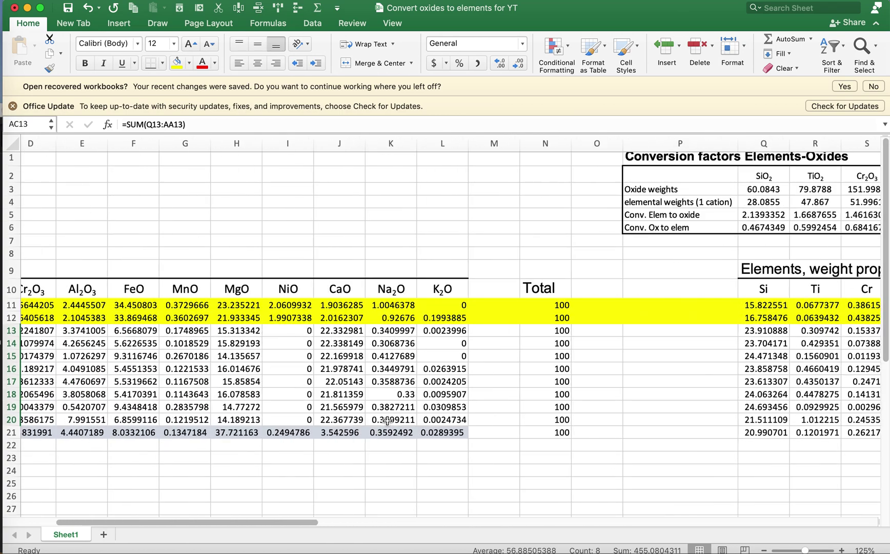
click(11, 433)
scroll(157, 436, up, 1)
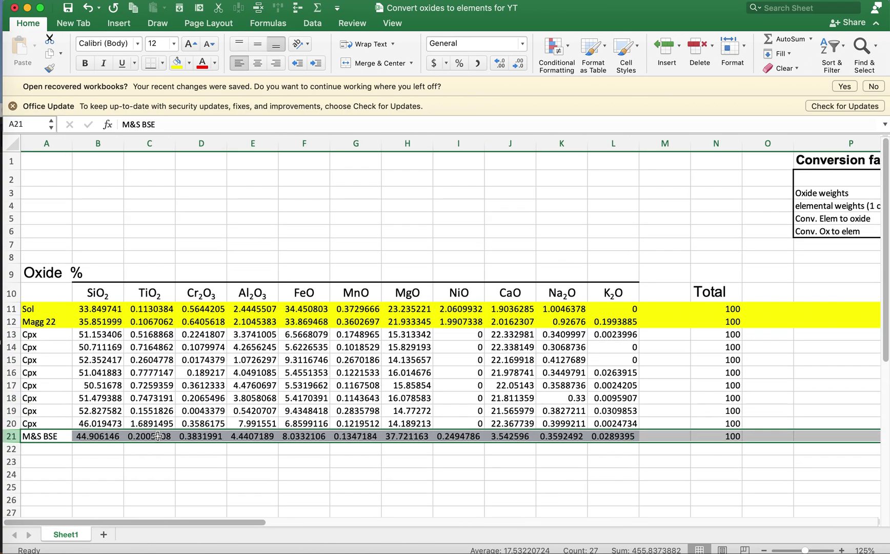
drag(109, 436, 595, 435)
scroll(595, 435, right, 10)
scroll(595, 435, right, 5)
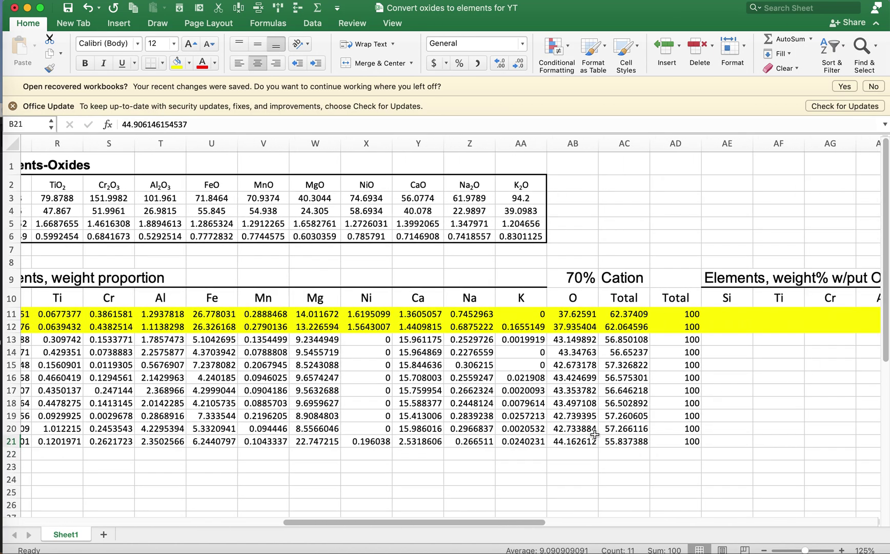
click(632, 443)
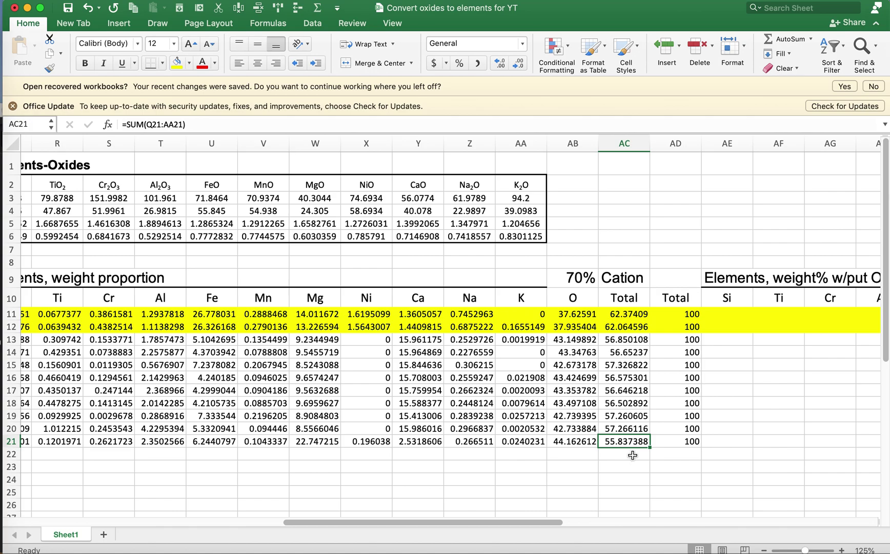
scroll(633, 455, right, 3)
scroll(633, 455, left, 4)
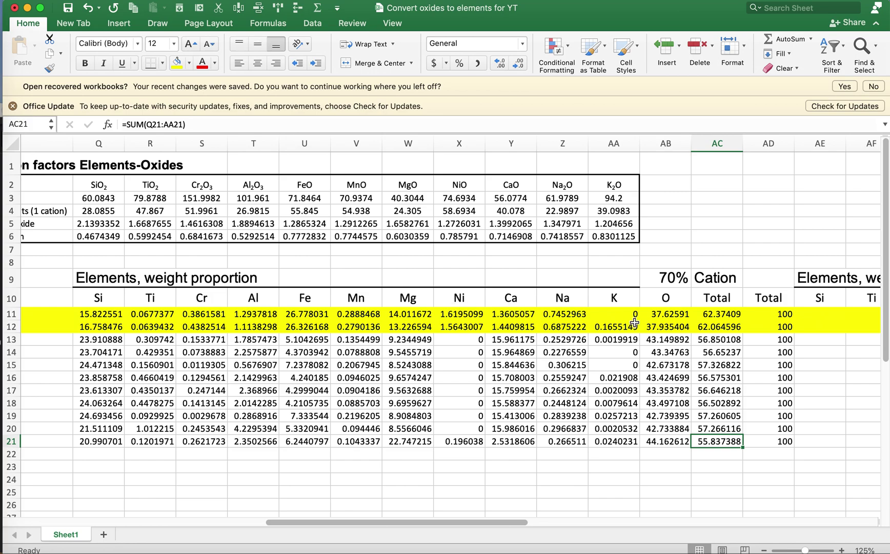
scroll(658, 316, right, 2)
scroll(658, 316, right, 5)
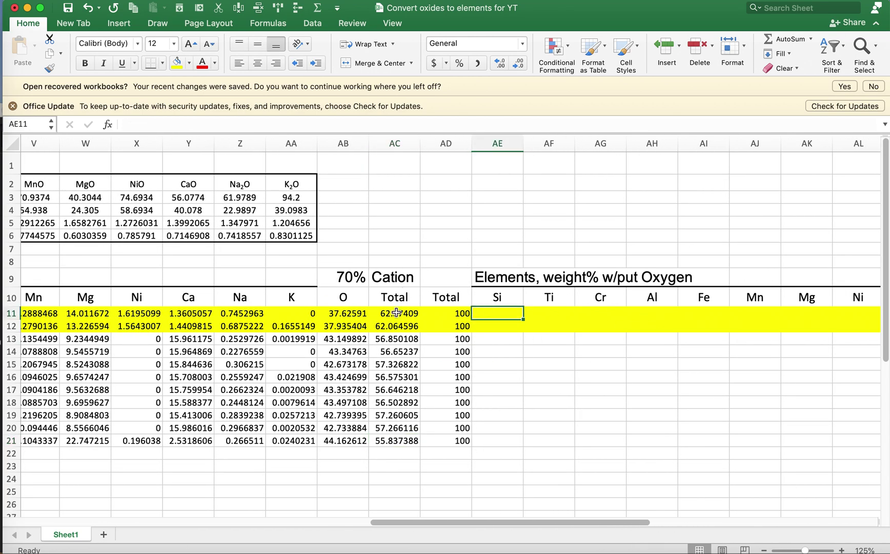
Enter =100*Q11/$AC11 in AE11 as the oxygen-free Si value
drag(401, 268, 402, 433)
click(496, 313)
text(=100*)
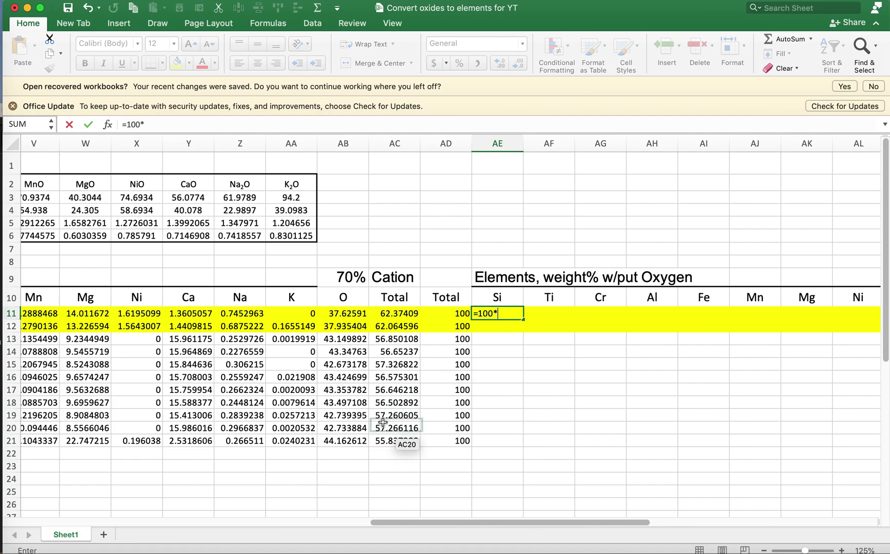
scroll(407, 440, left, 8)
click(218, 314)
text(00*Q11/)
scroll(427, 303, right, 6)
click(448, 315)
click(162, 125)
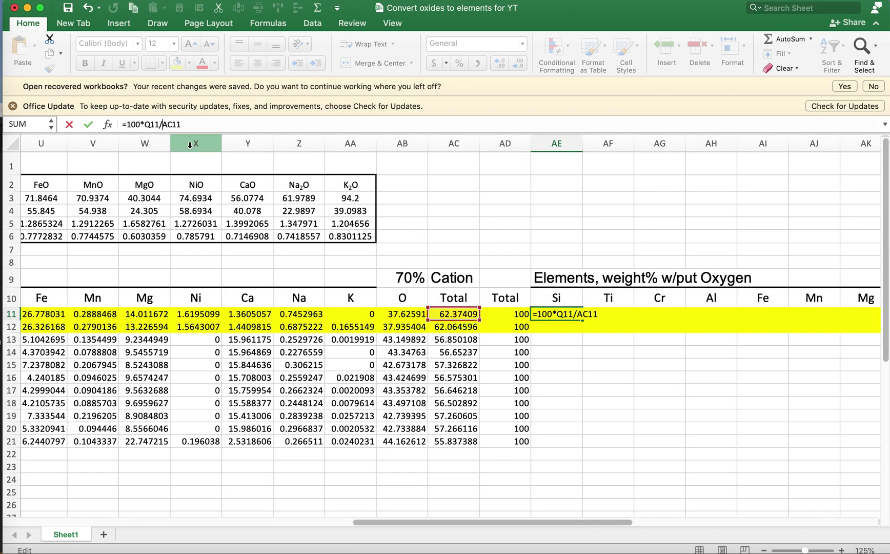
text($)
key(ctrl+Return)
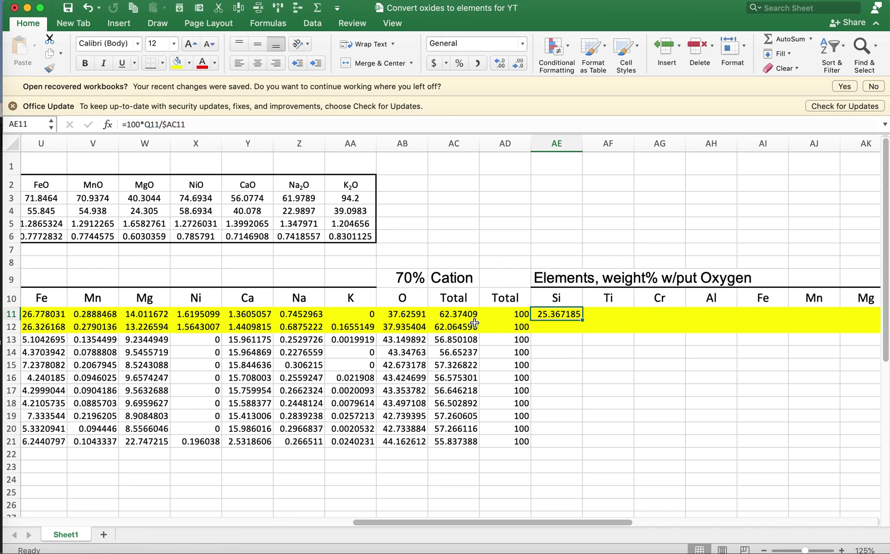
Copy the Si formula across through K and total row 11 with =SUM(AE11:AO11)
scroll(458, 323, right, 6)
drag(273, 319, 780, 317)
click(812, 315)
text(=sum()
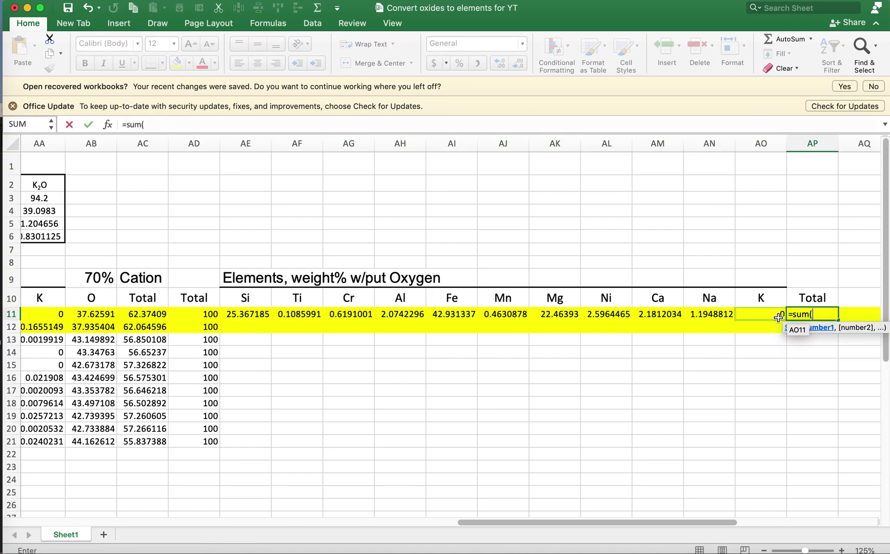
drag(765, 315, 264, 313)
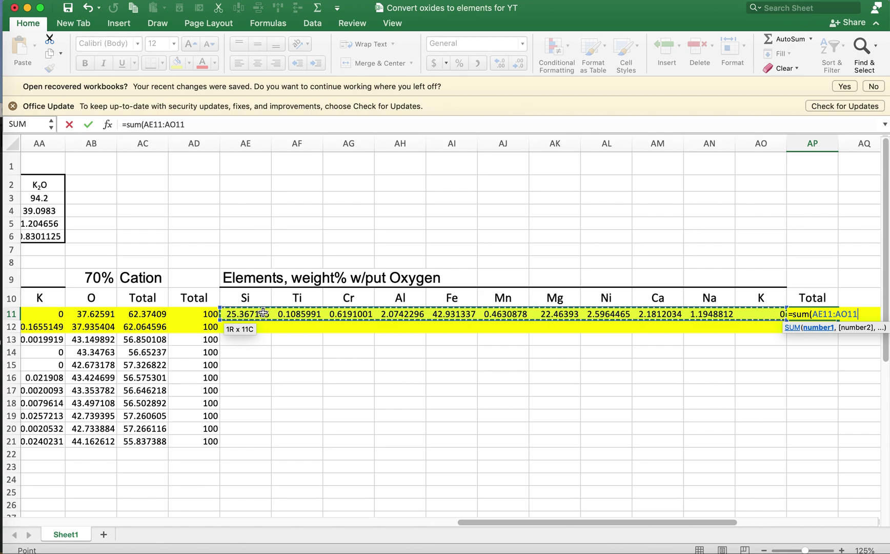
key(Return)
Fill the row 11 formulas down to row 21 and set the columns to No Fill
shift+click(248, 438)
click(179, 8)
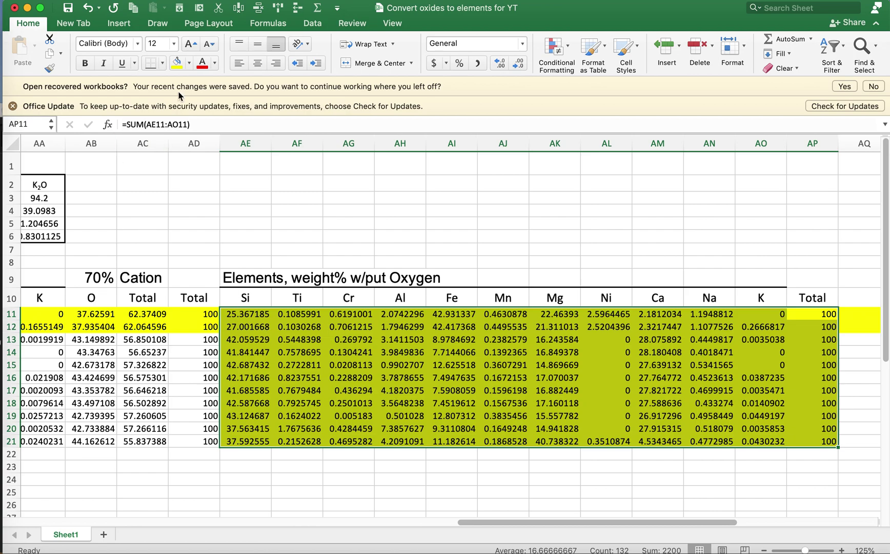
click(190, 63)
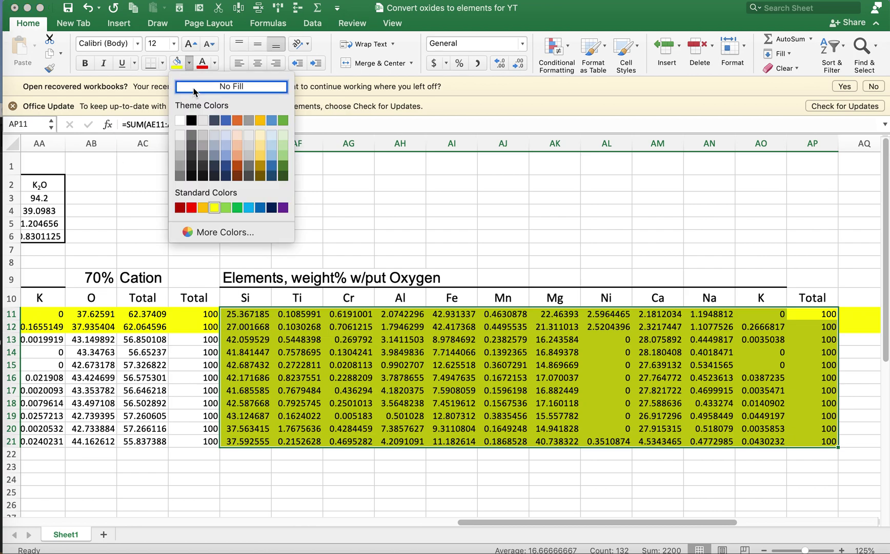
click(195, 86)
click(386, 342)
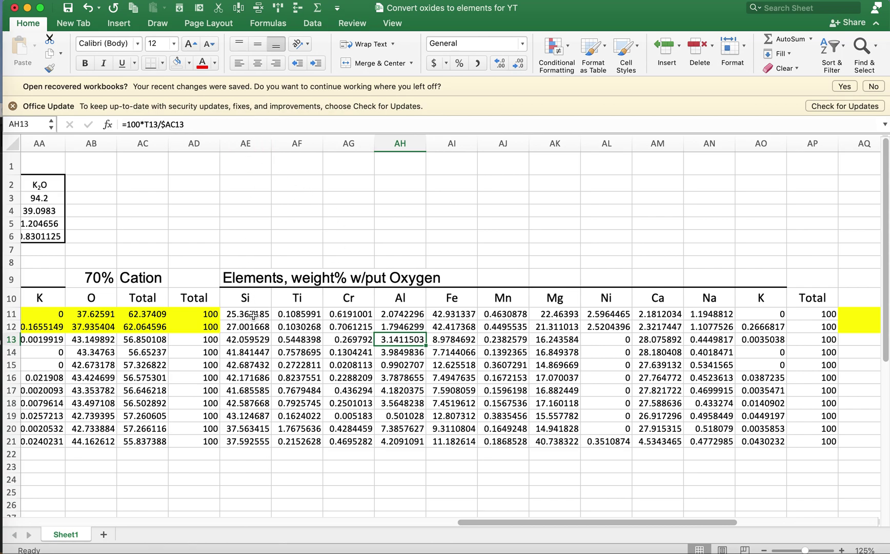
click(243, 279)
drag(243, 279, 759, 436)
scroll(758, 435, left, 10)
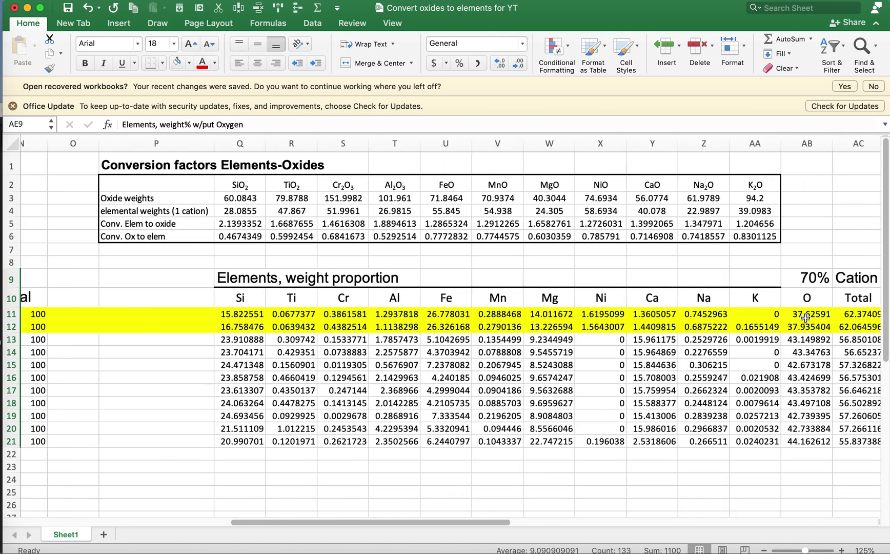
drag(807, 288, 810, 434)
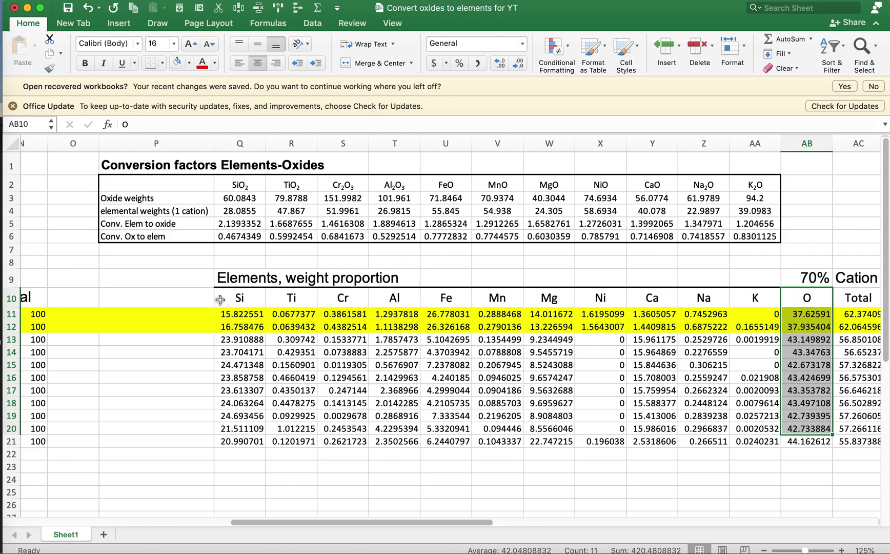
scroll(221, 300, left, 10)
scroll(220, 300, right, 10)
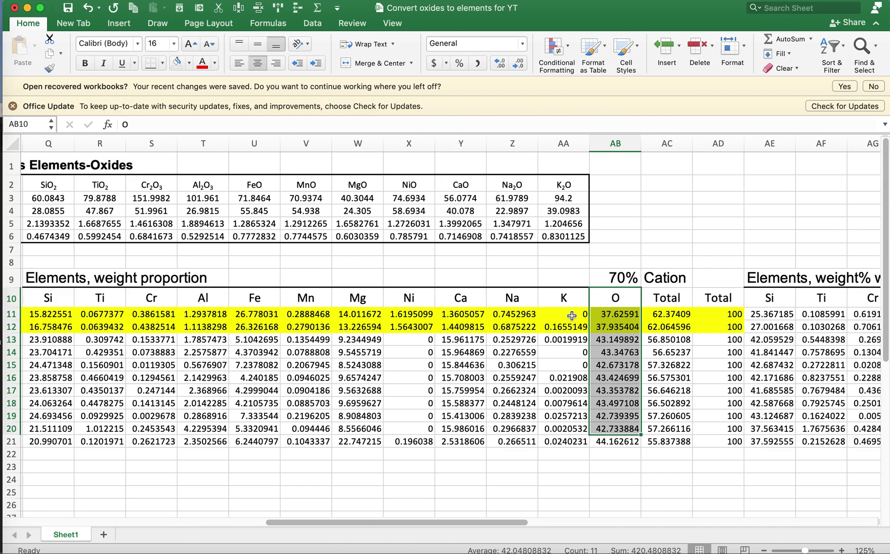
click(608, 318)
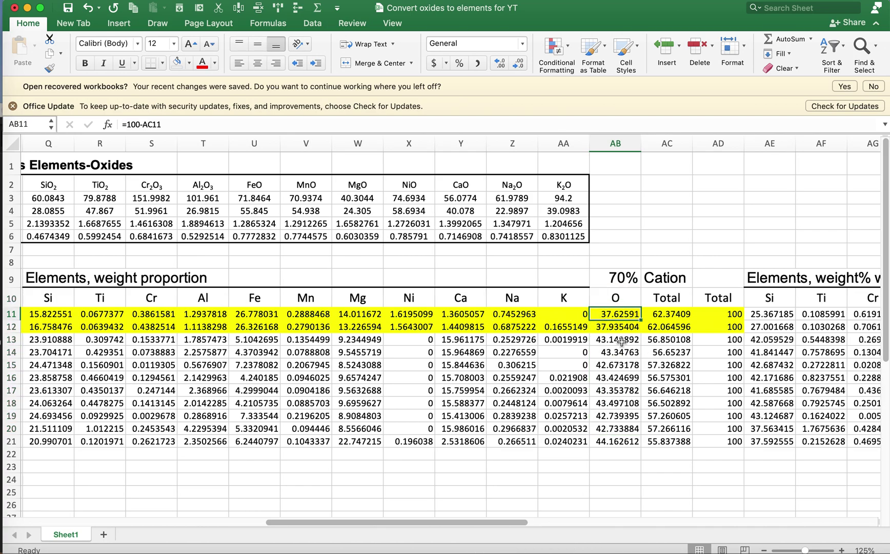
click(623, 340)
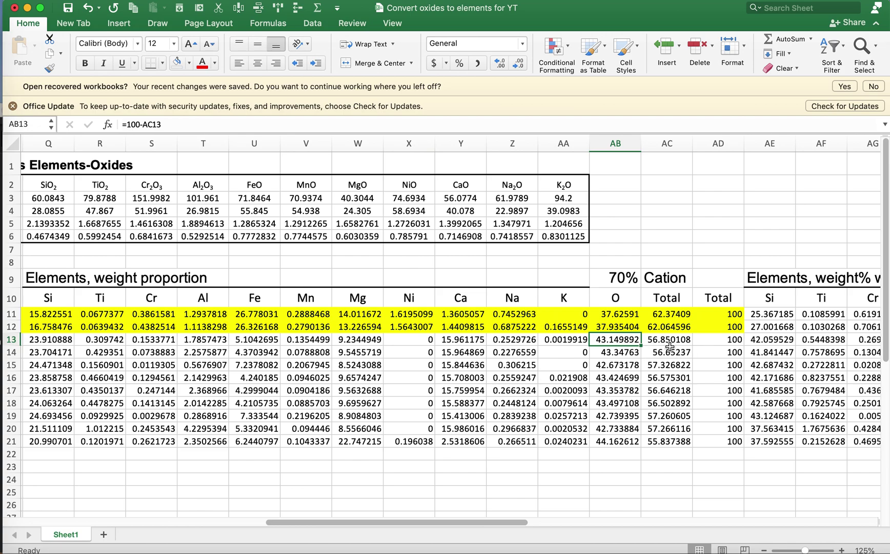
click(716, 343)
drag(609, 339, 609, 445)
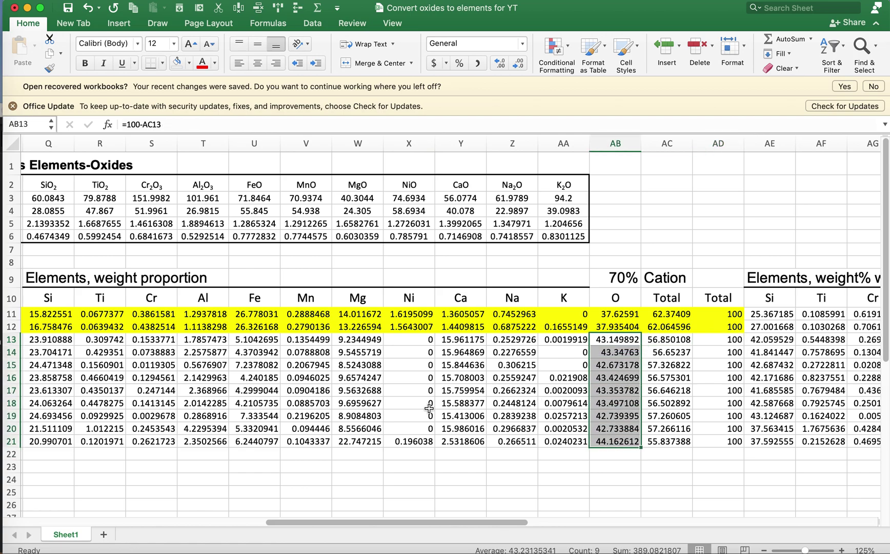
click(614, 313)
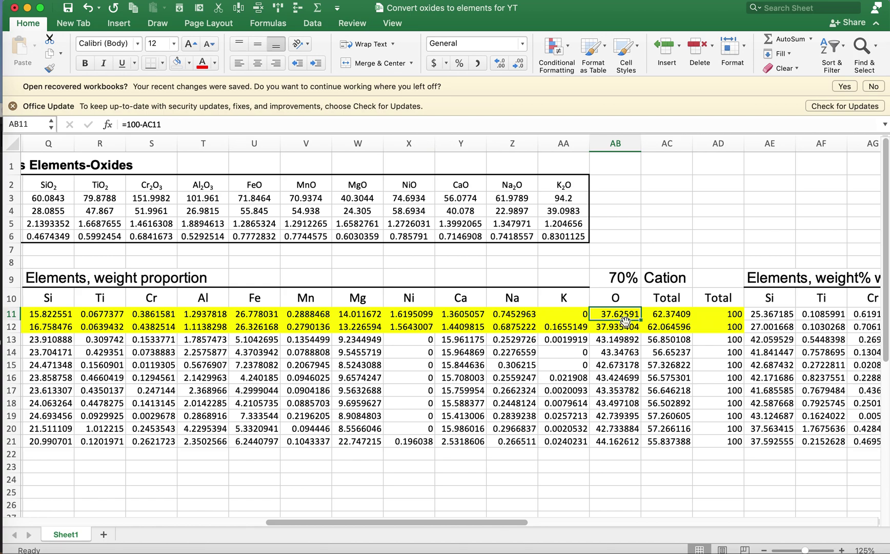
click(620, 327)
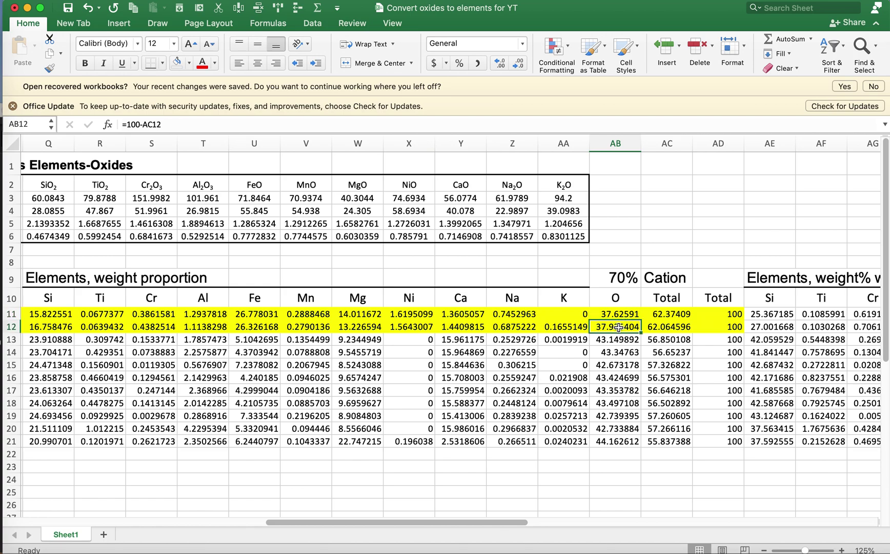
drag(564, 314, 50, 313)
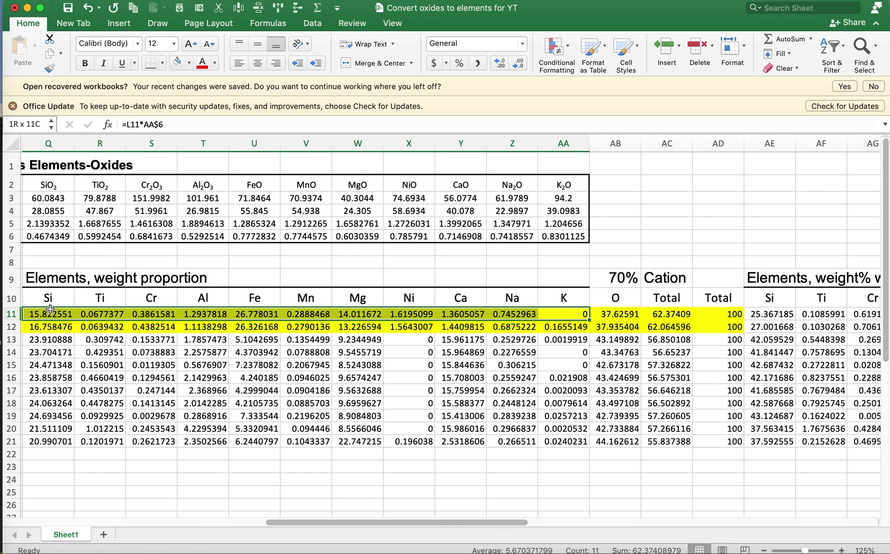
click(615, 311)
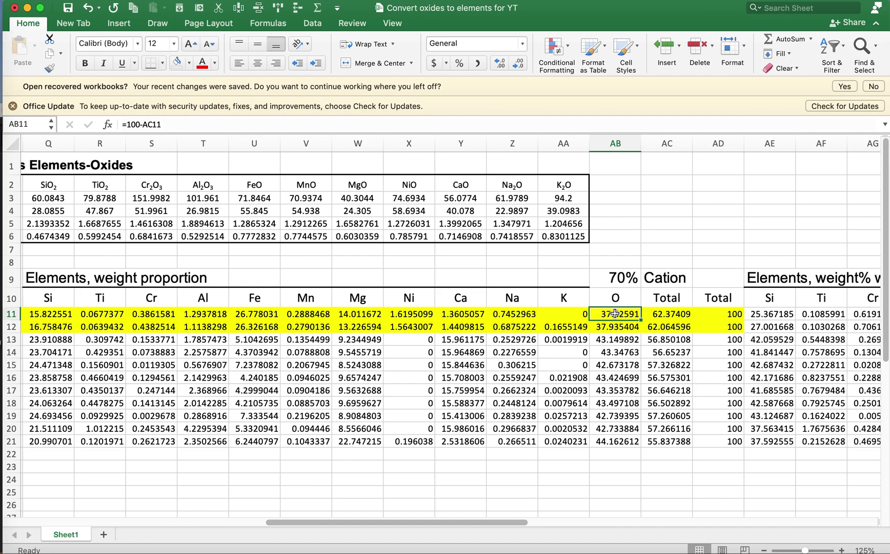
click(617, 323)
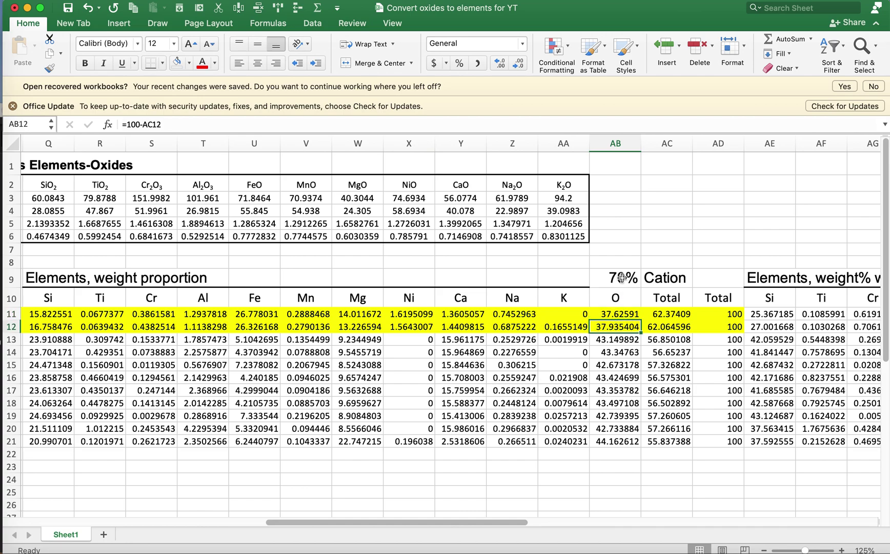
click(620, 275)
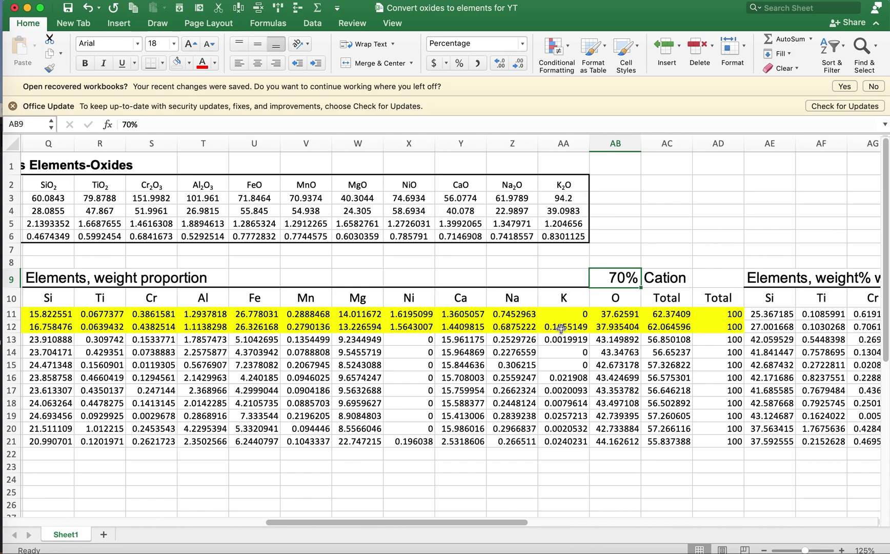
drag(614, 314, 615, 430)
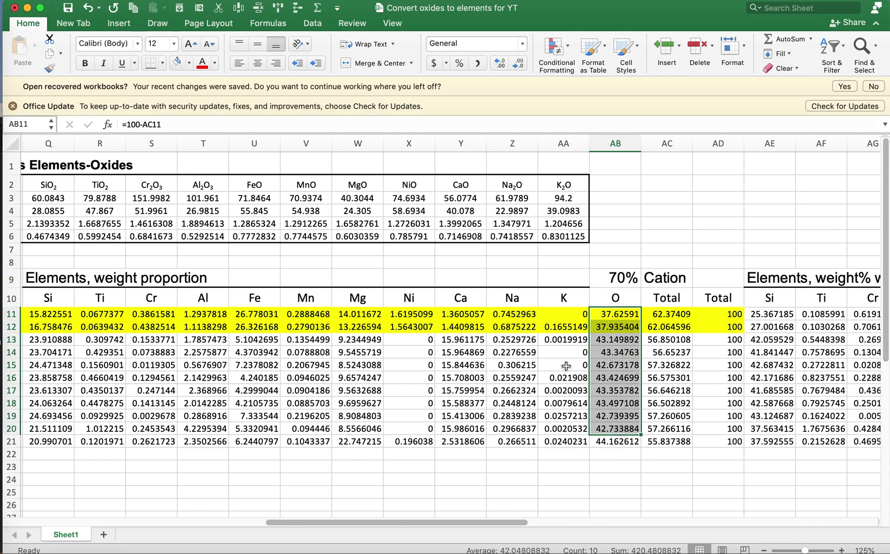
click(626, 314)
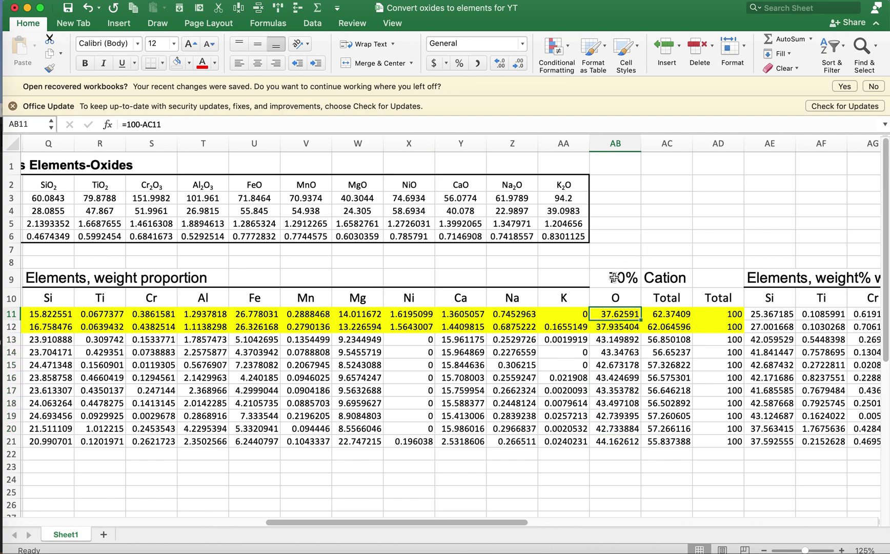
click(614, 277)
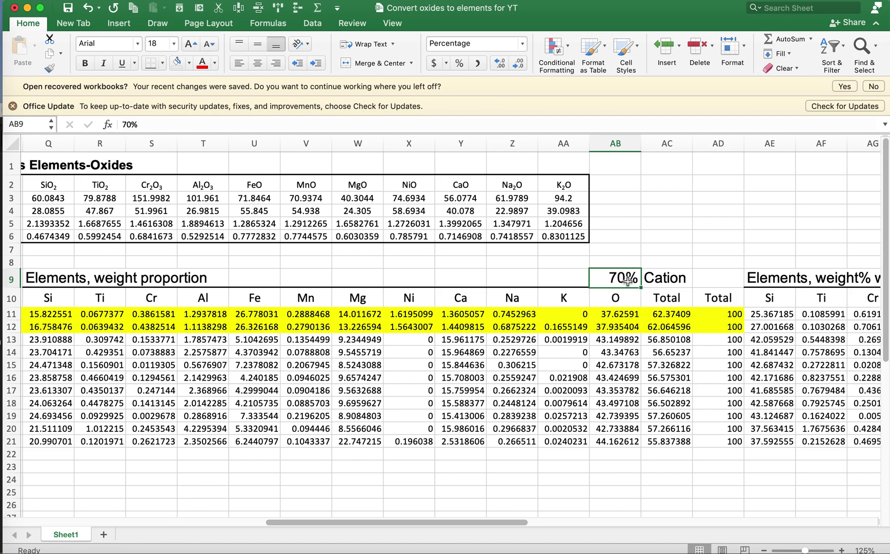
drag(621, 317, 617, 438)
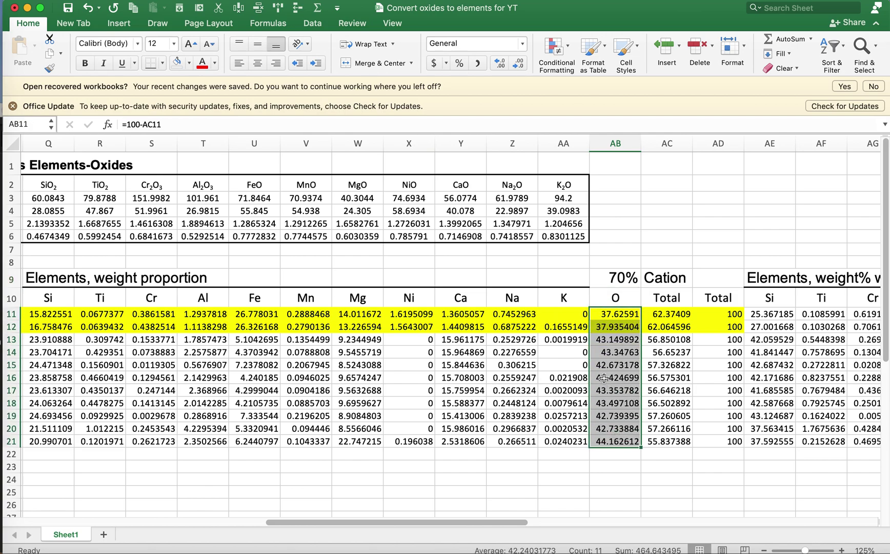